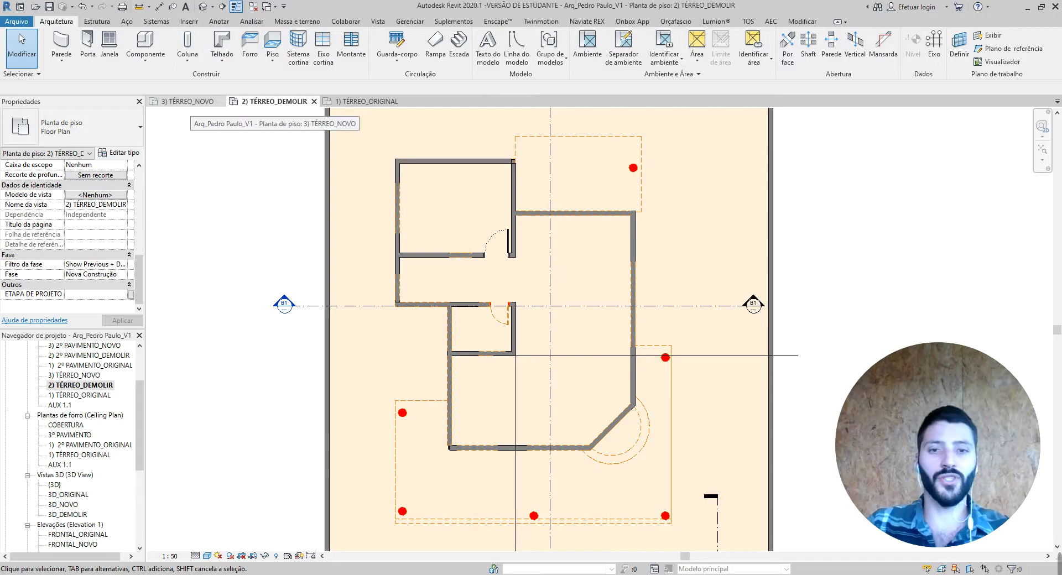
left_click(362, 101)
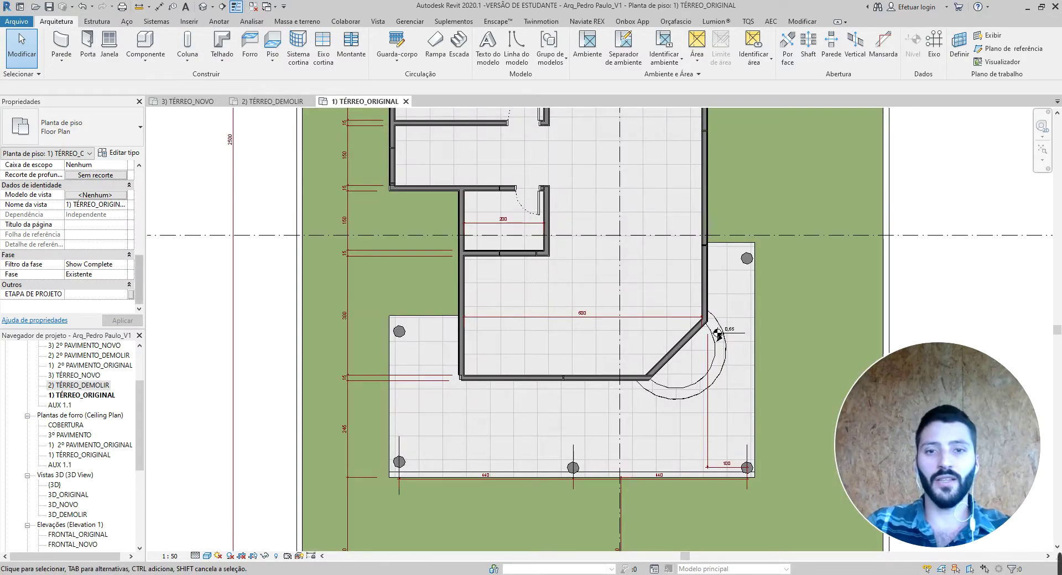
scroll(398, 287, "down", 4)
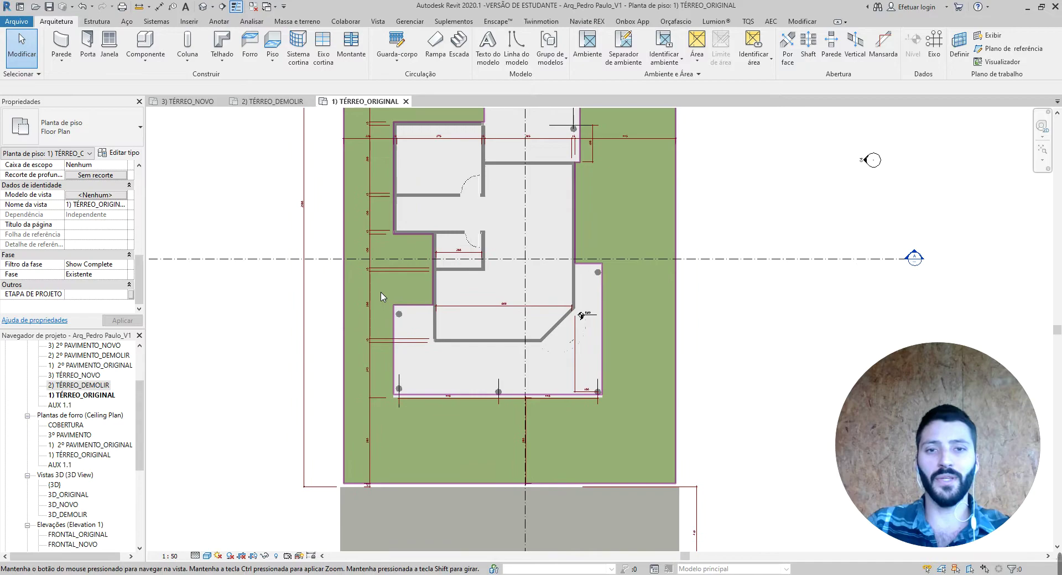
left_click(265, 102)
left_click(355, 103)
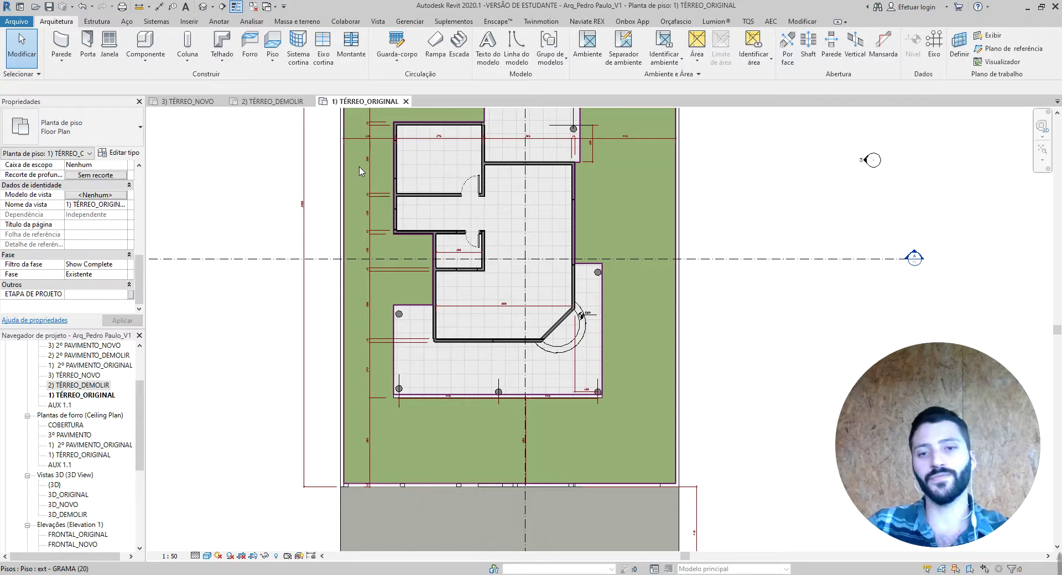
middle_click_drag(278, 211, 253, 259)
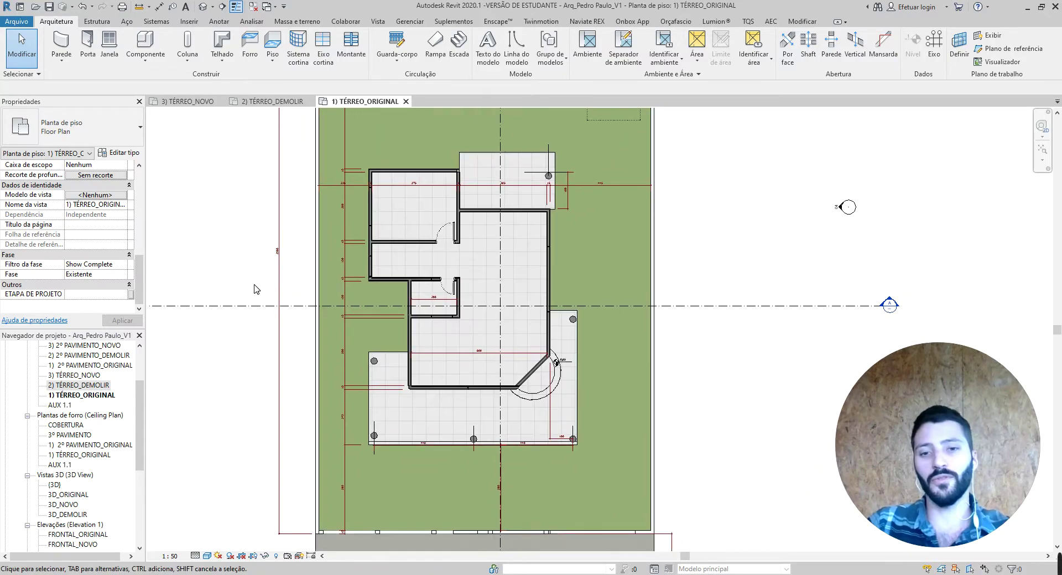
left_click(113, 397)
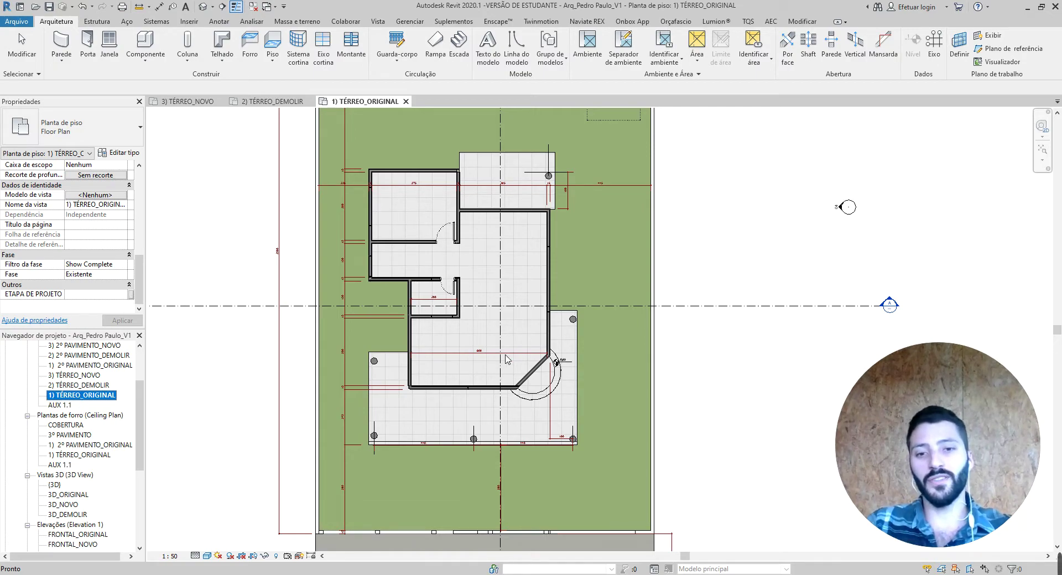
scroll(464, 366, "up", 2)
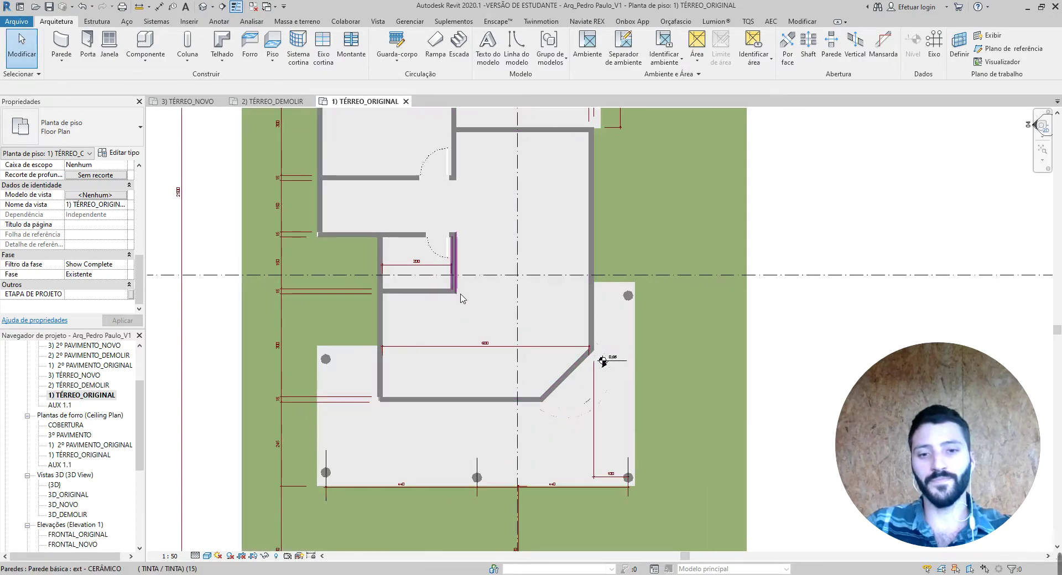
left_click(456, 289)
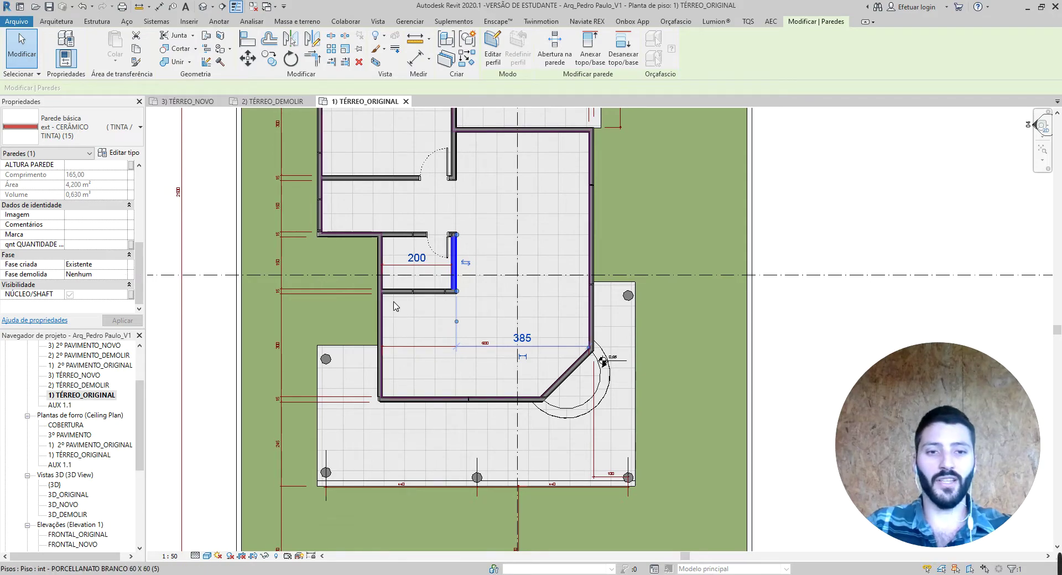
left_click(221, 247)
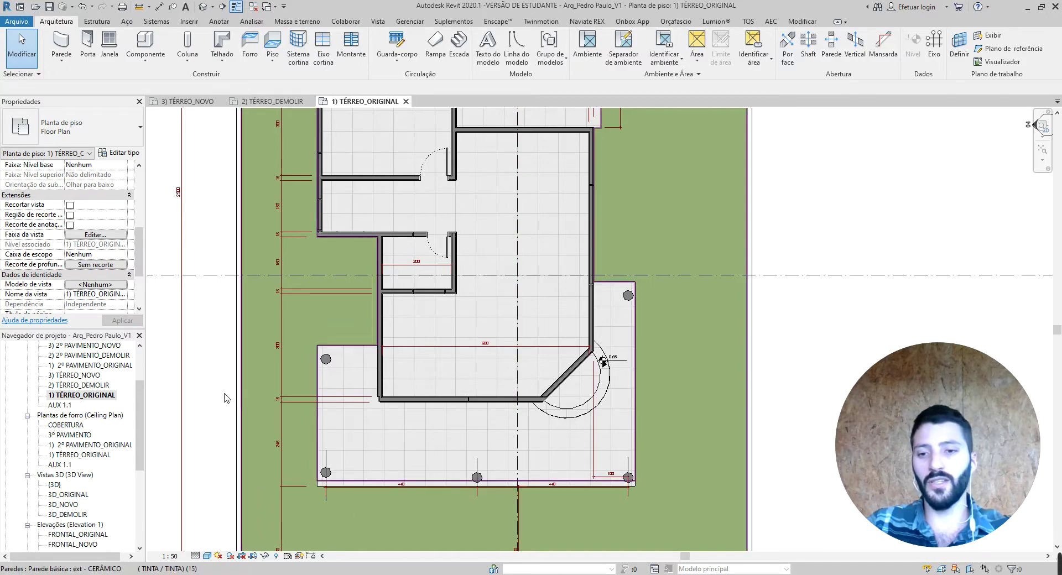
right_click(94, 396)
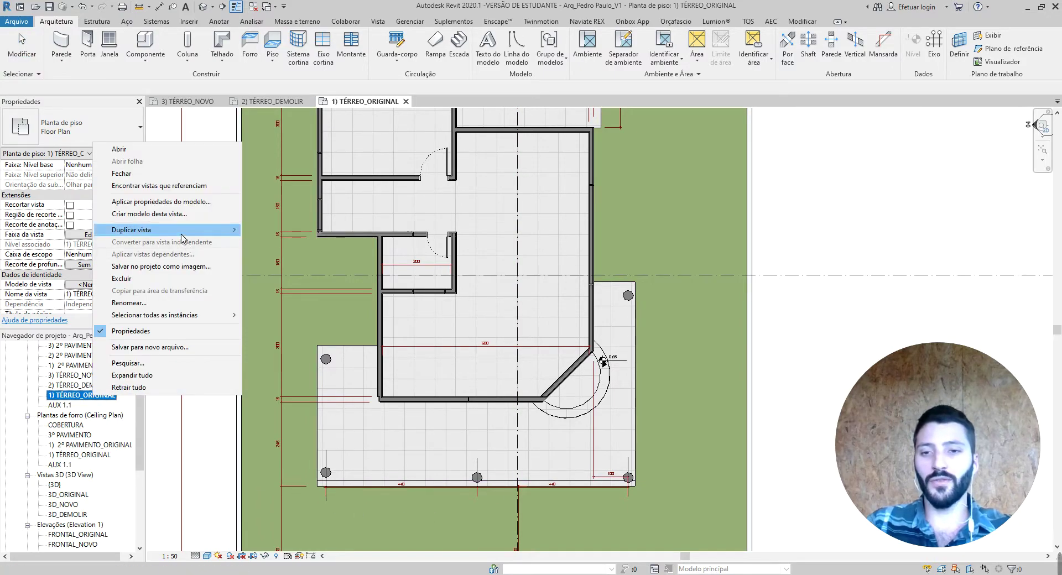
left_click(74, 386)
right_click(75, 386)
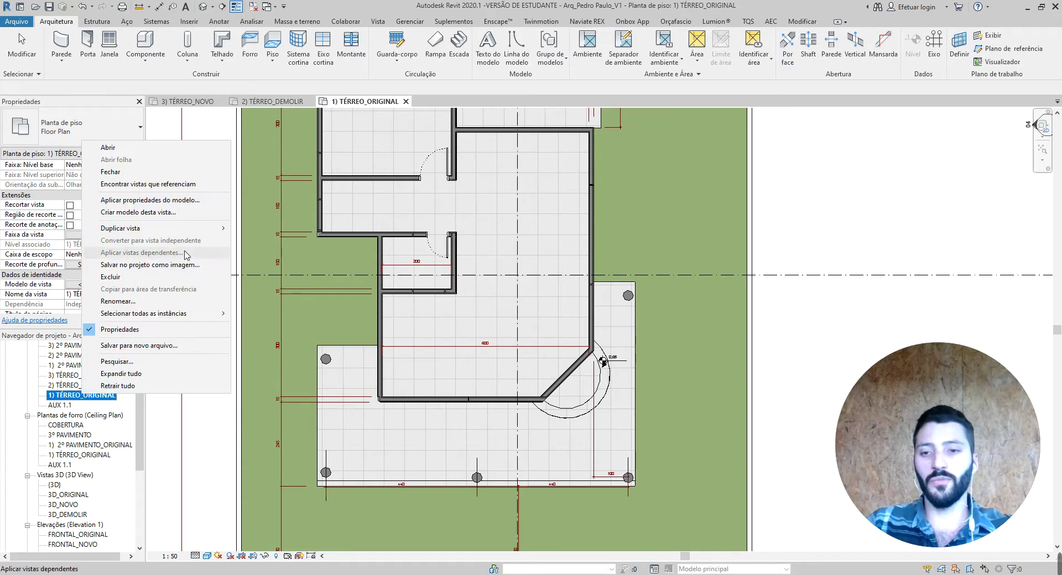
left_click(69, 374)
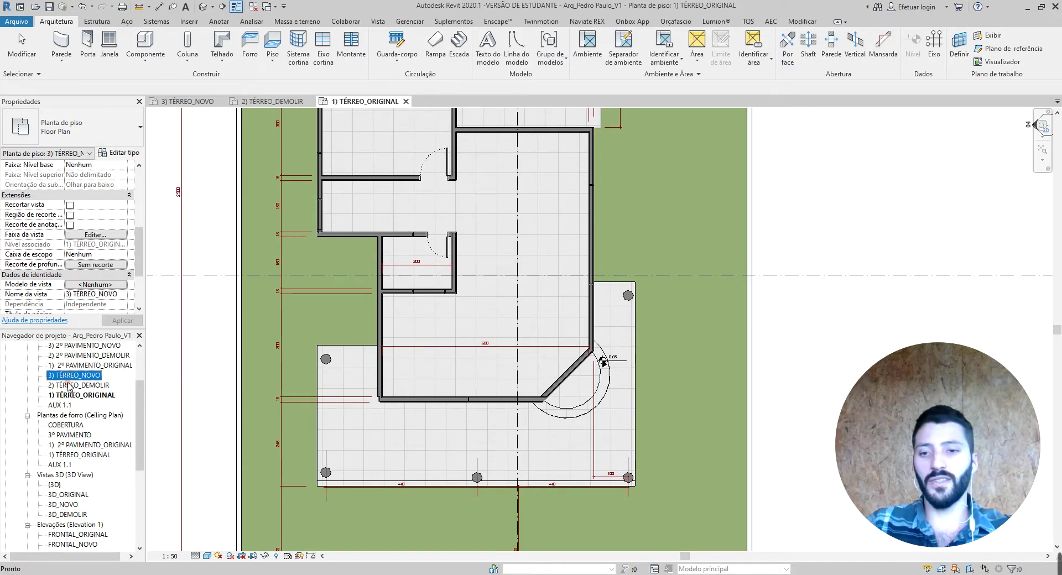
left_click(72, 395)
left_click(75, 376)
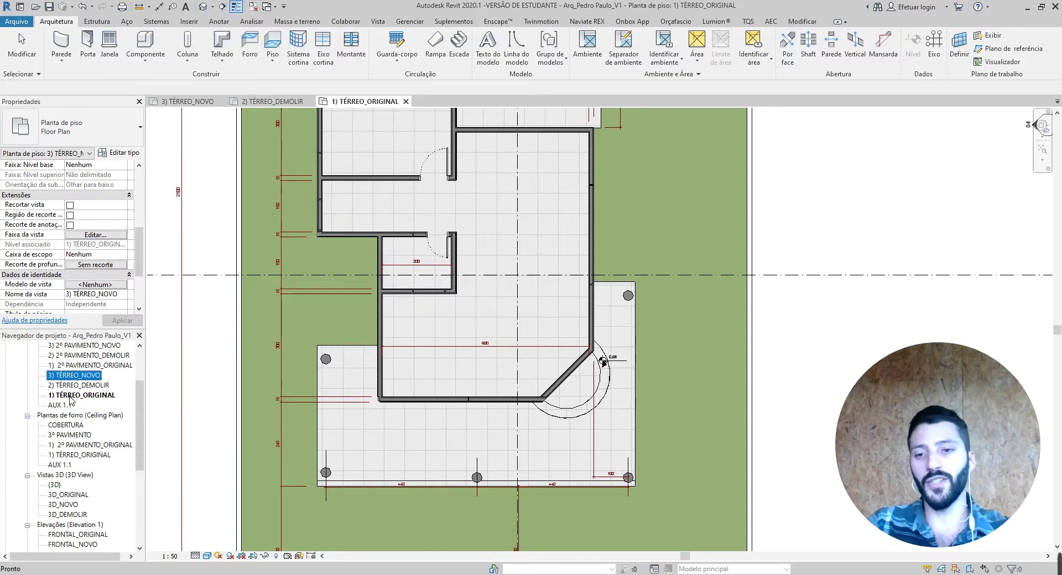
left_click(89, 394)
left_click(92, 385)
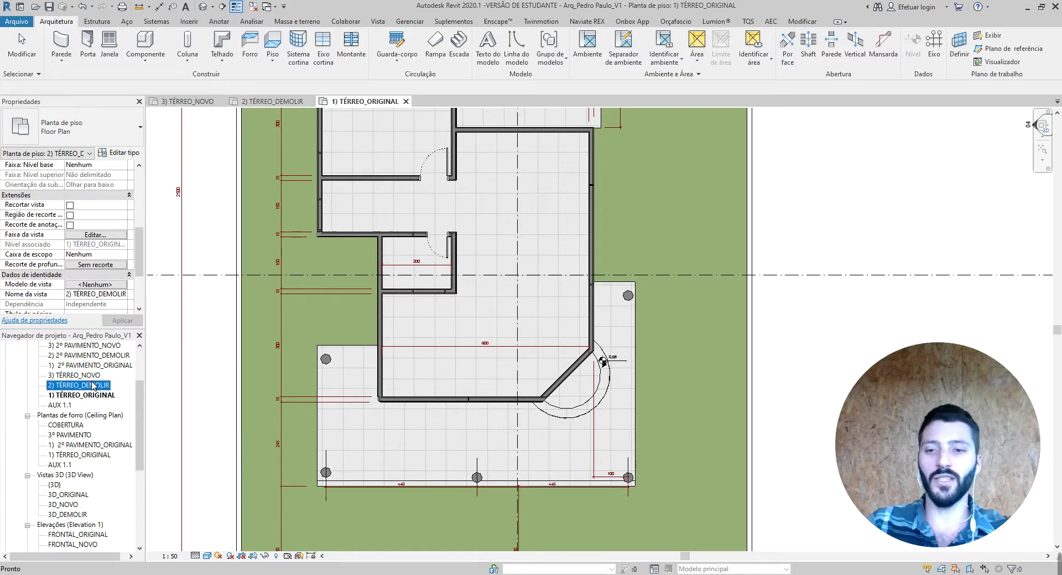
left_click(92, 376)
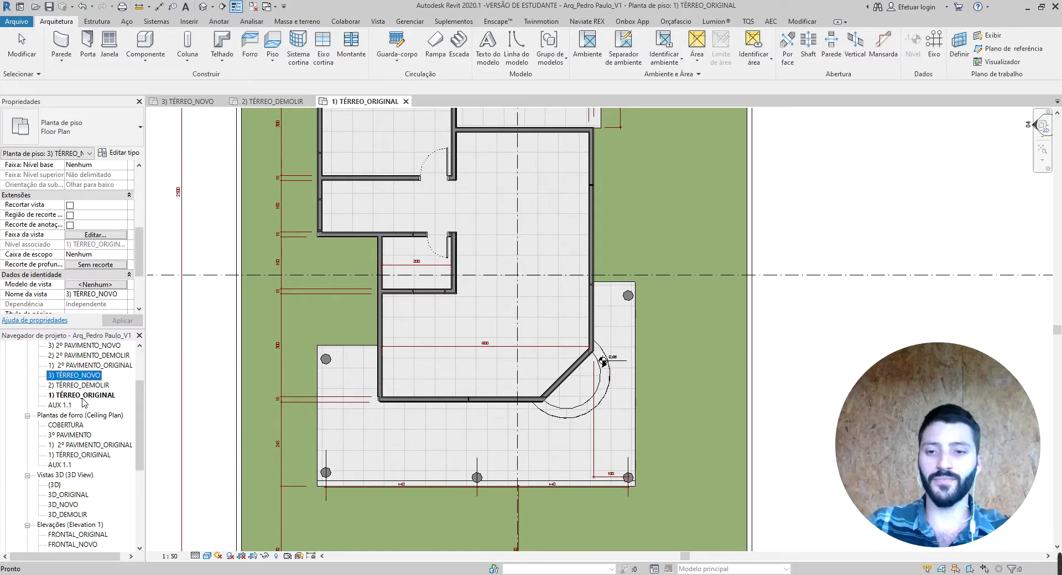
left_click(83, 396)
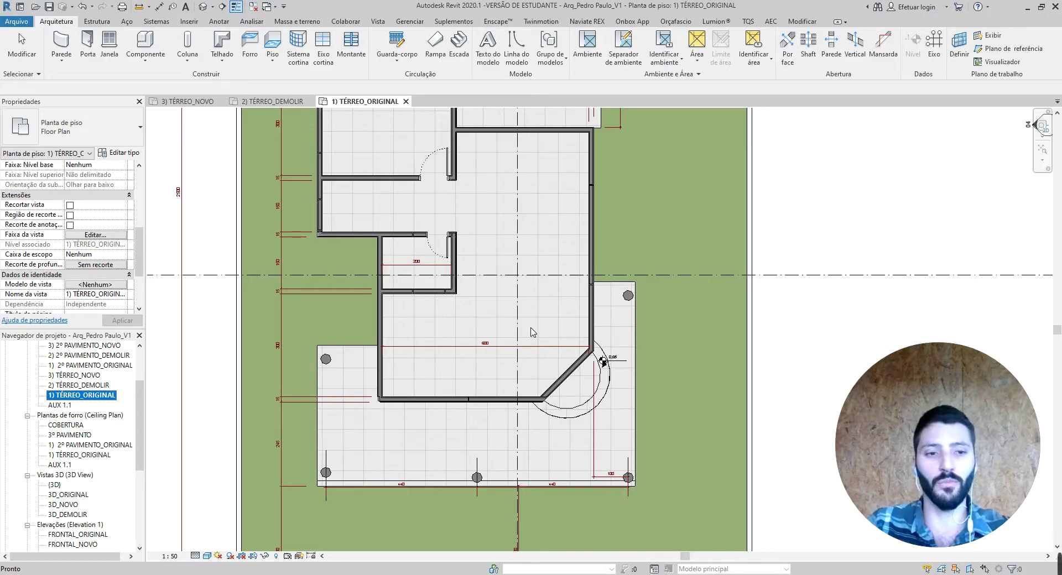
left_click(211, 328)
scroll(108, 305, "down", 3)
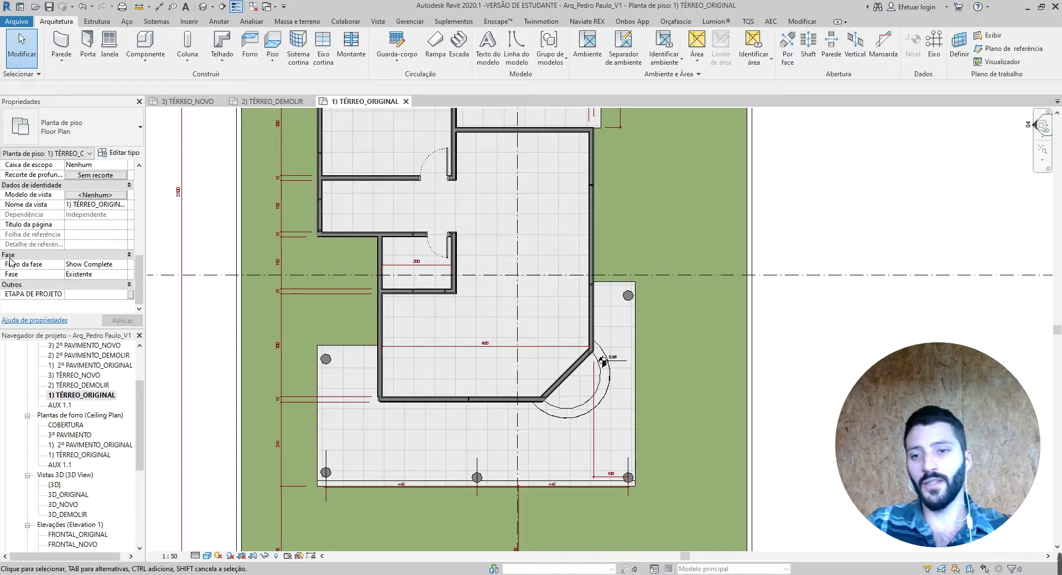
left_click(121, 266)
left_click(122, 267)
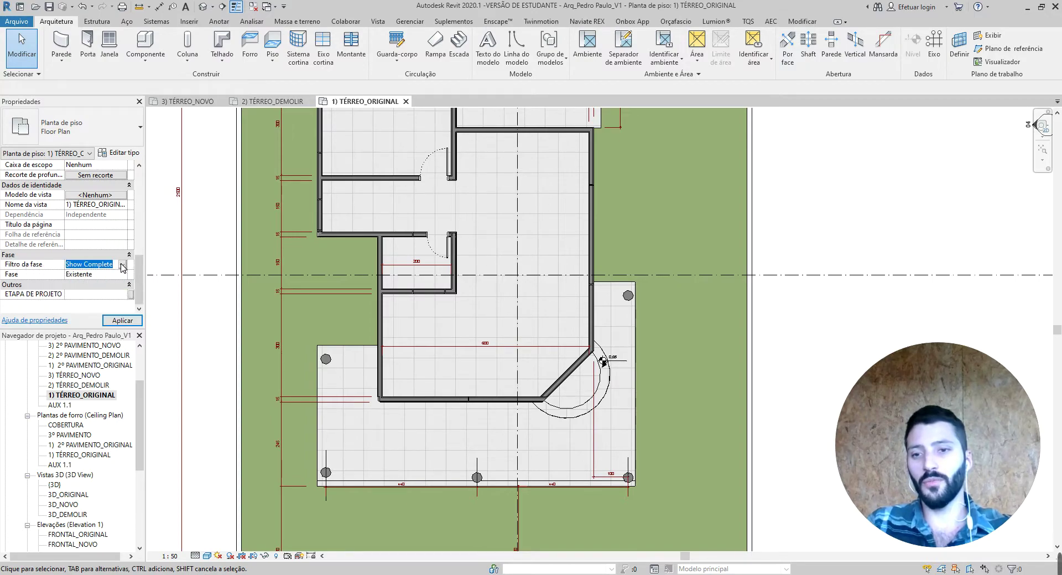
left_click(53, 286)
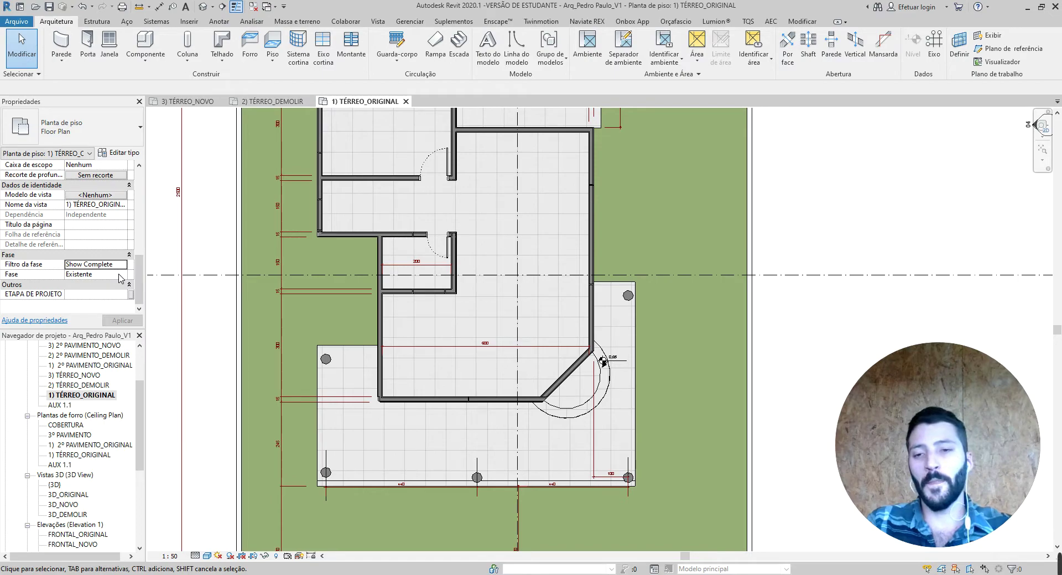
Open the 2) TÉRREO_DEMOLIR plan and apply the Show Previous + Demo phase filter.
double_click(83, 386)
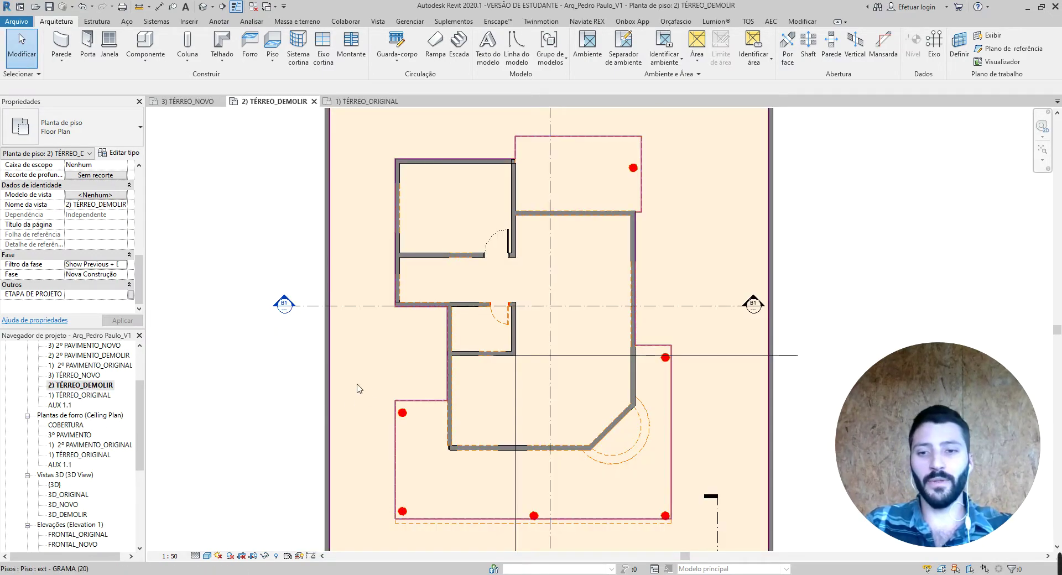
scroll(261, 379, "down", 2)
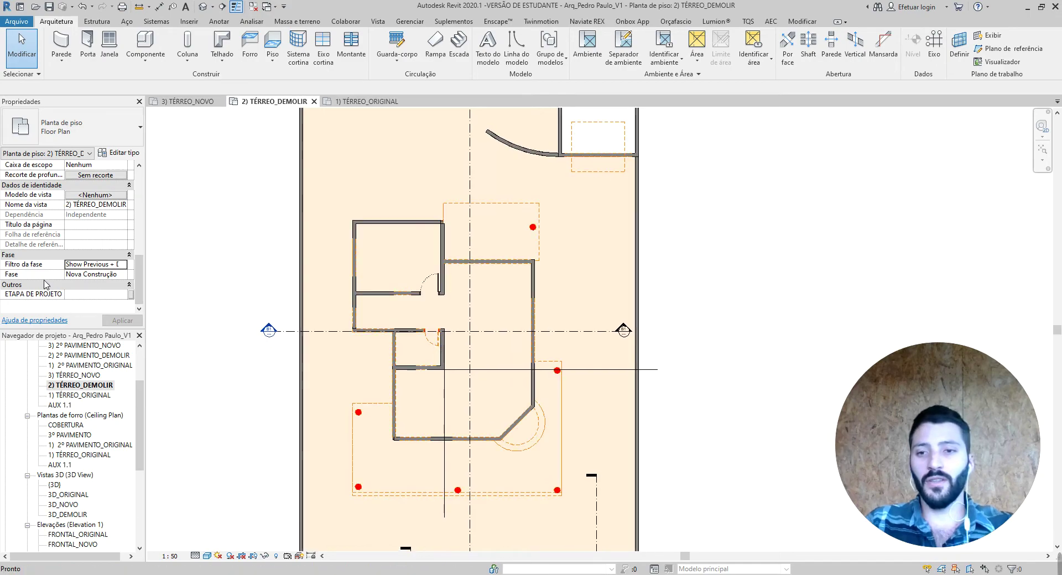
left_click(122, 265)
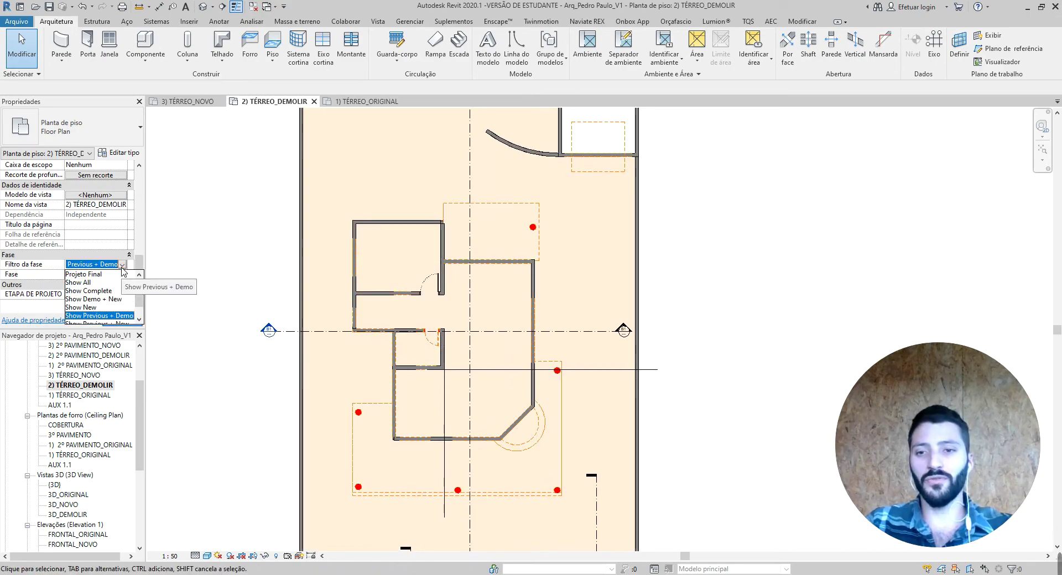
left_click(122, 265)
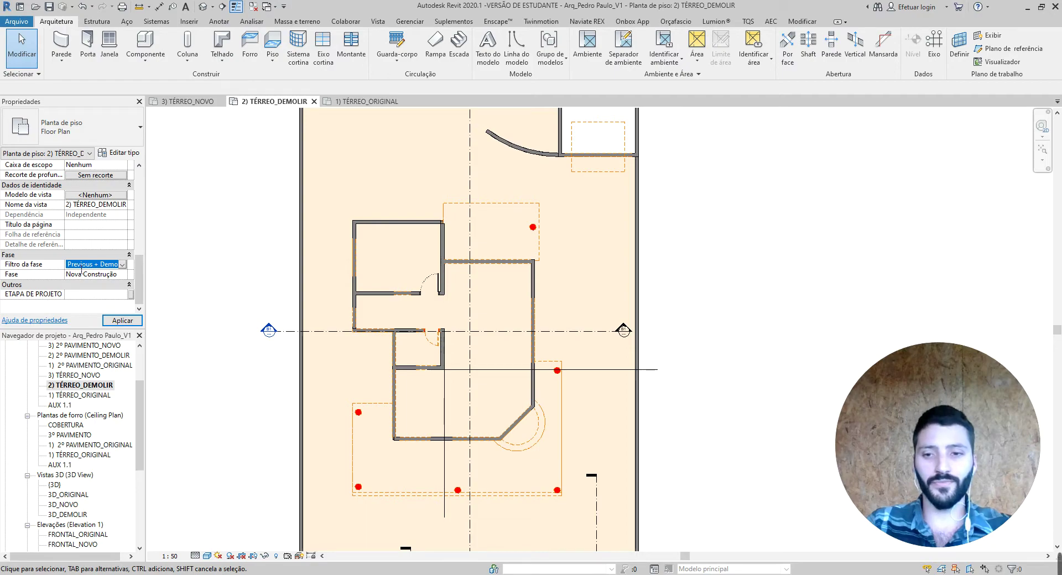
key("Return")
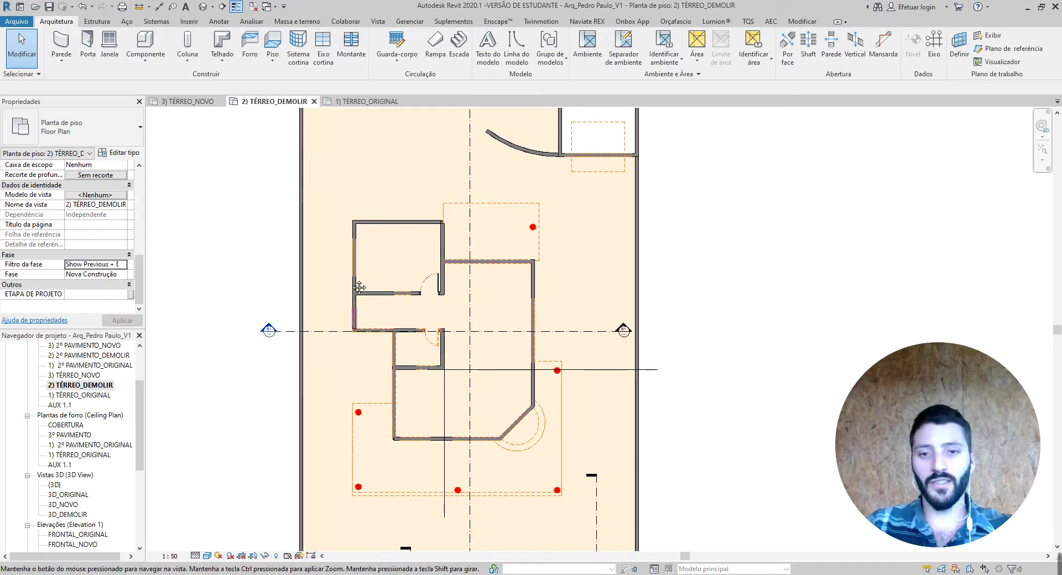
middle_click_drag(320, 399, 314, 355)
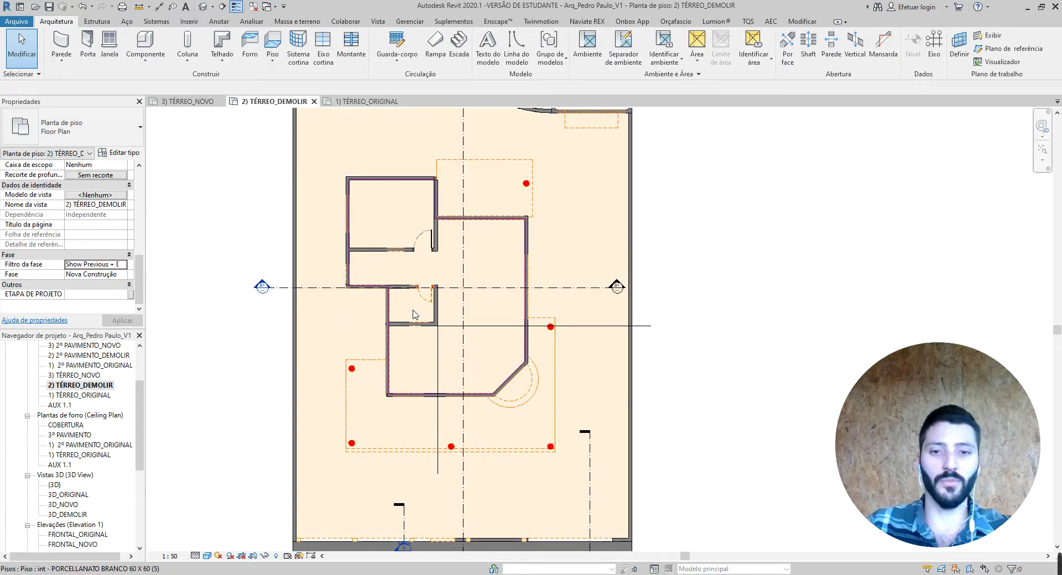
scroll(417, 310, "up", 4)
scroll(417, 310, "up", 1)
Inspect the phase properties of the inner door and the porcelain interior floor.
left_click(456, 279)
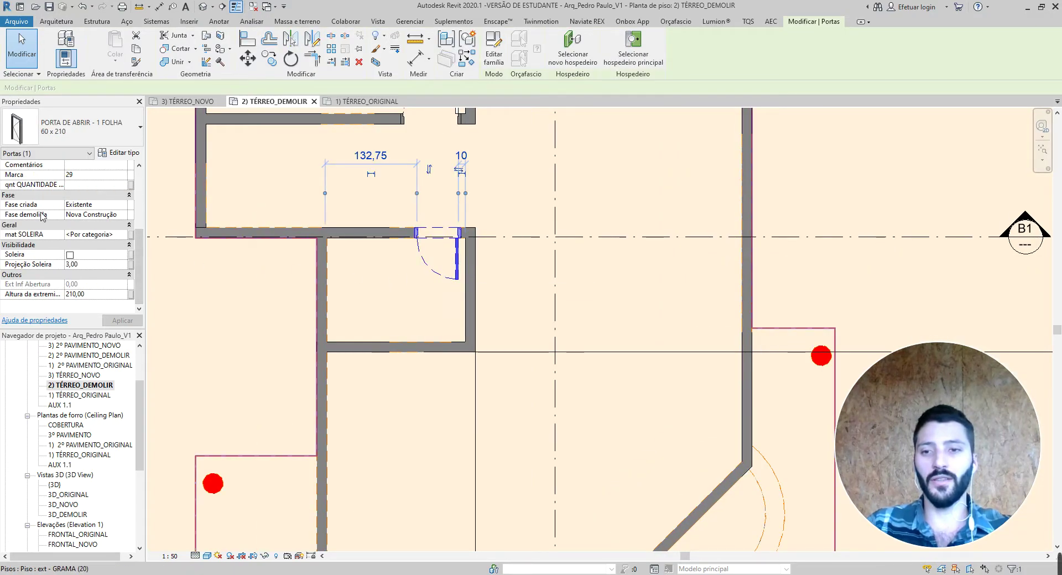
mouse_move(27, 214)
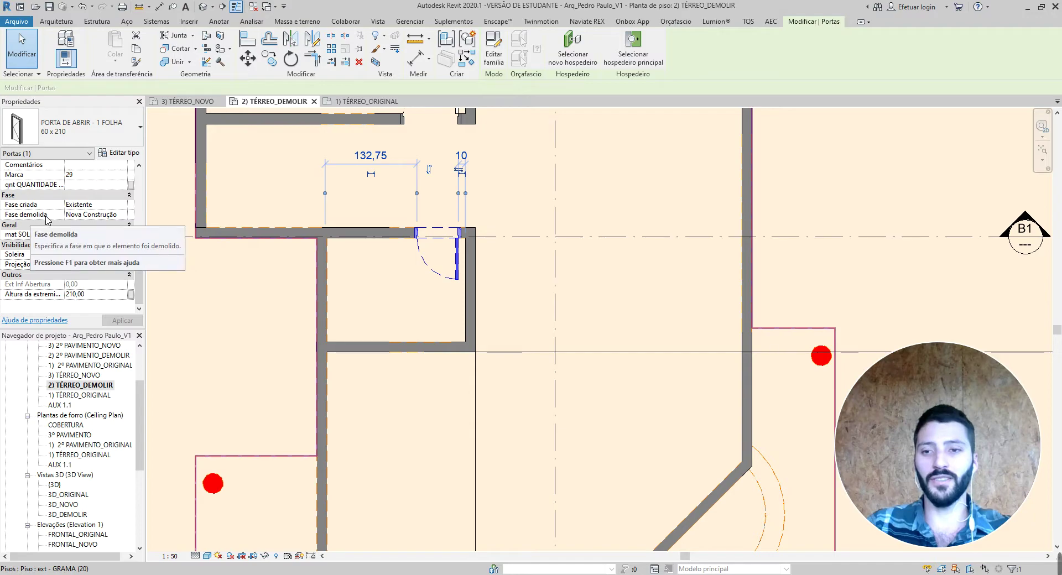
scroll(498, 214, "down", 3)
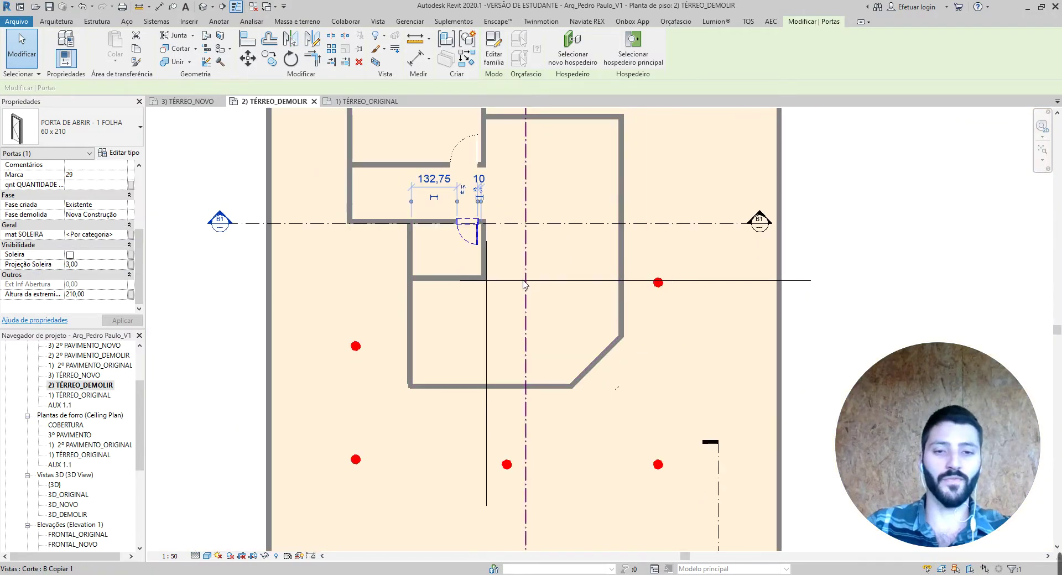
scroll(434, 246, "up", 2)
left_click(457, 372)
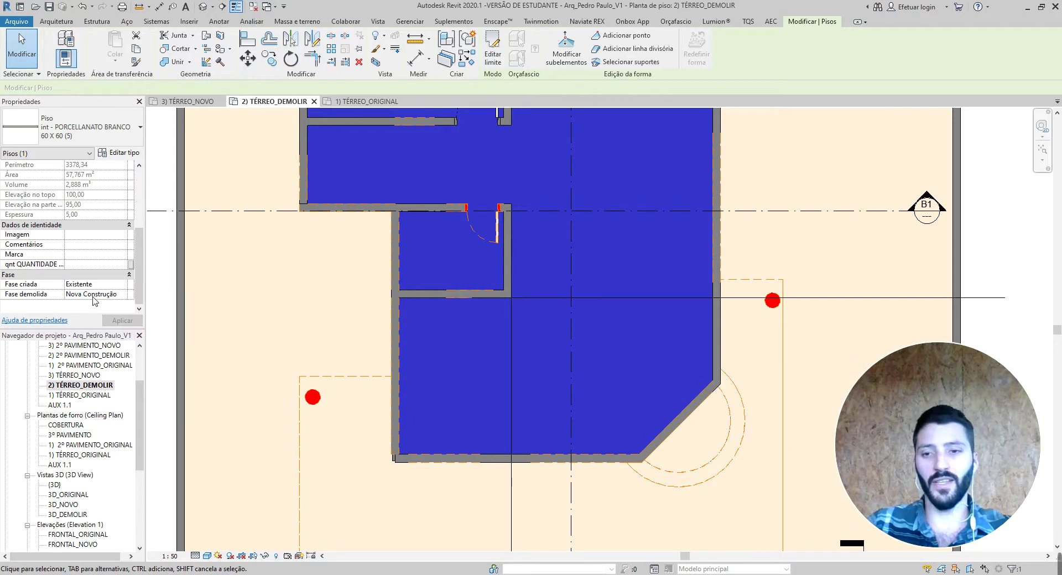
left_click(168, 308)
Zoom out and centre the whole building in the demolition plan.
scroll(128, 240, "down", 2)
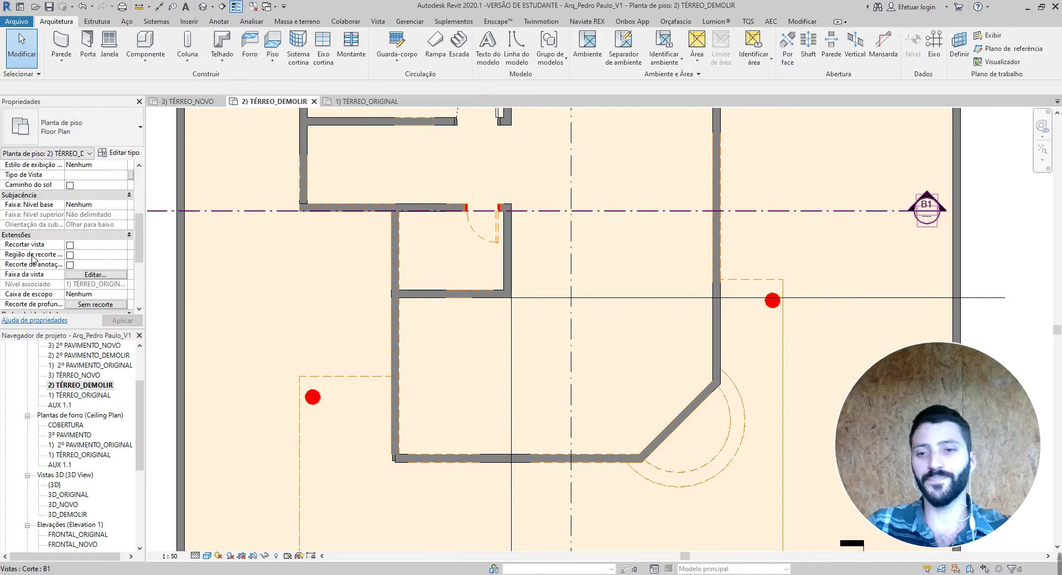
scroll(91, 280, "down", 2)
scroll(91, 265, "down", 2)
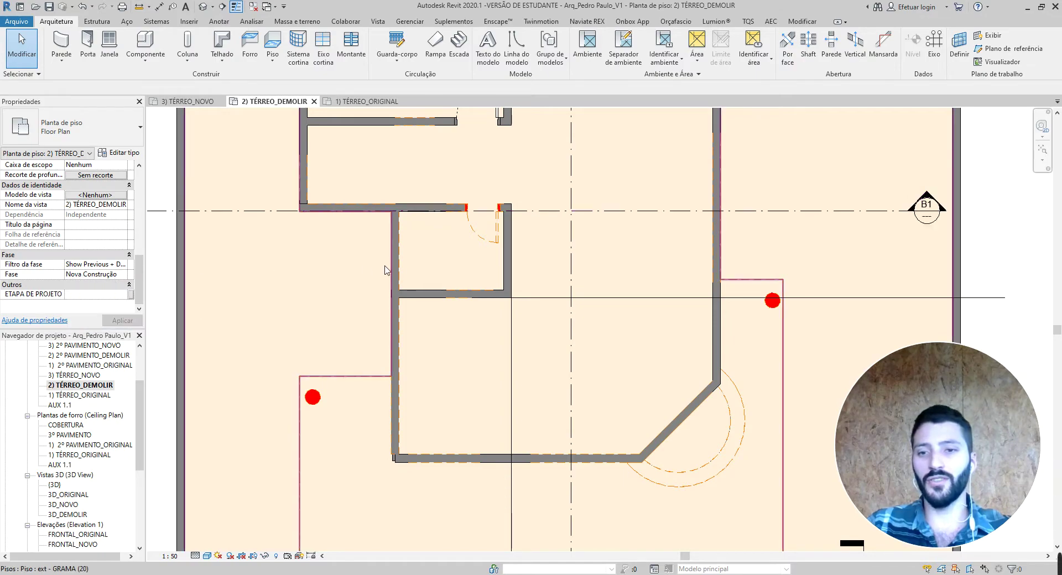
scroll(430, 287, "down", 3)
scroll(430, 286, "down", 2)
scroll(429, 287, "down", 2)
middle_click_drag(430, 286, 424, 319)
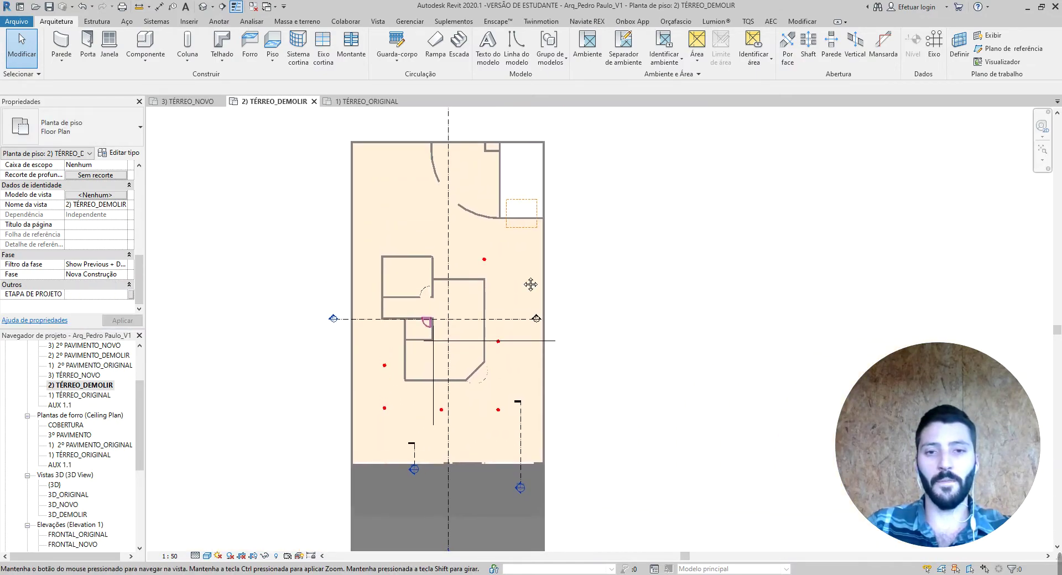
Switch to the 3) TÉRREO_NOVO plan and recentre the furnished new layout.
left_click(188, 101)
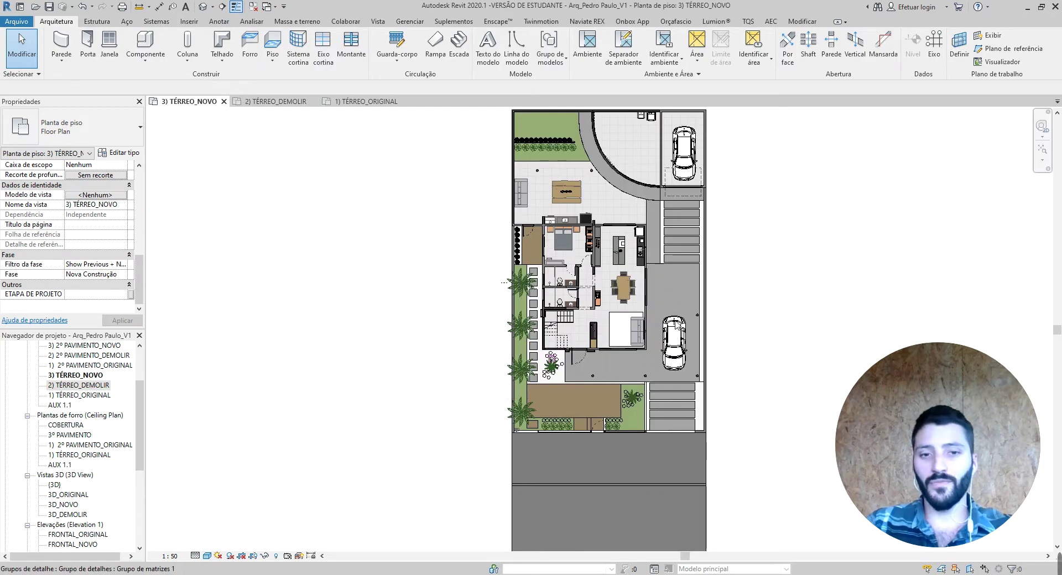
middle_click_drag(474, 362, 252, 417)
scroll(305, 379, "up", 2)
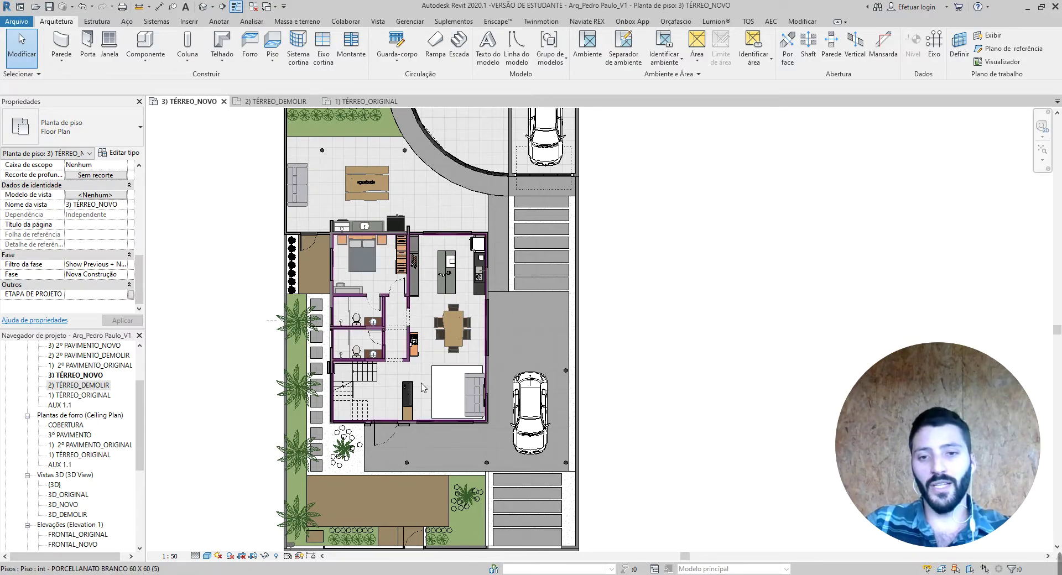
scroll(423, 388, "up", 3)
scroll(313, 350, "up", 2)
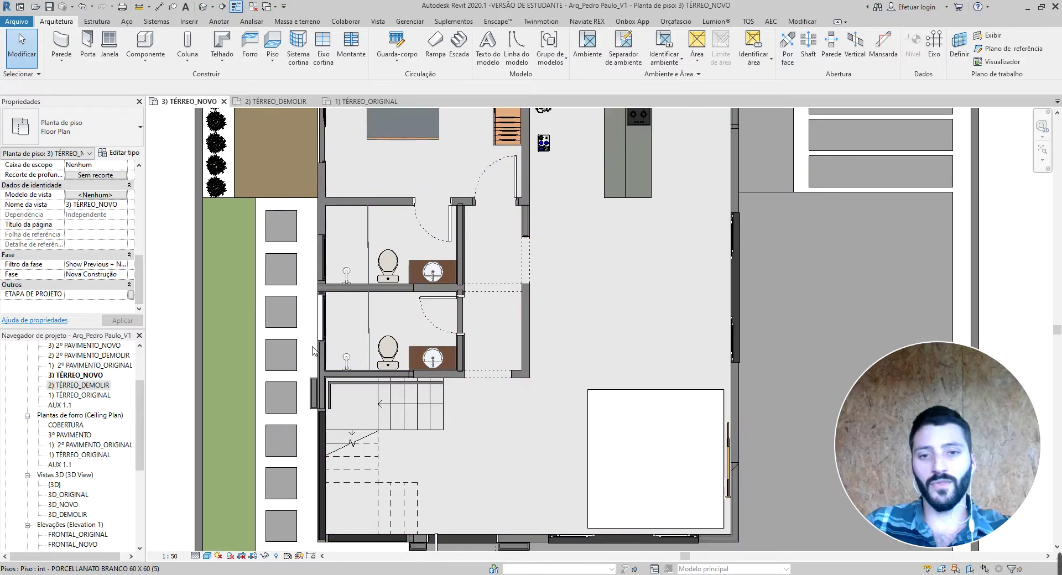
scroll(343, 326, "up", 2)
scroll(364, 303, "up", 2)
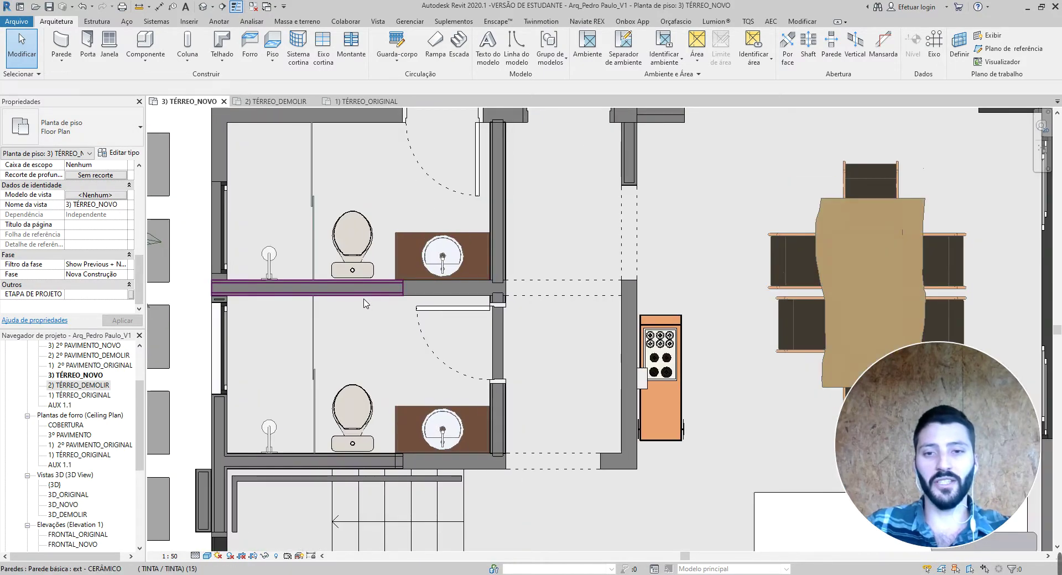
scroll(364, 304, "down", 1)
left_click(369, 292)
scroll(369, 293, "down", 1)
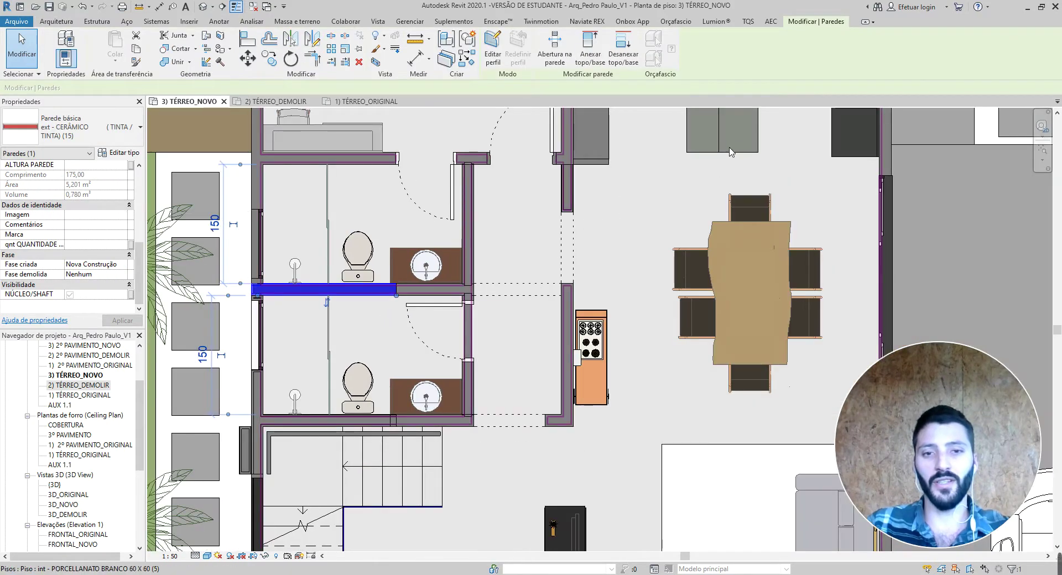
scroll(477, 163, "up", 1)
scroll(476, 164, "up", 1)
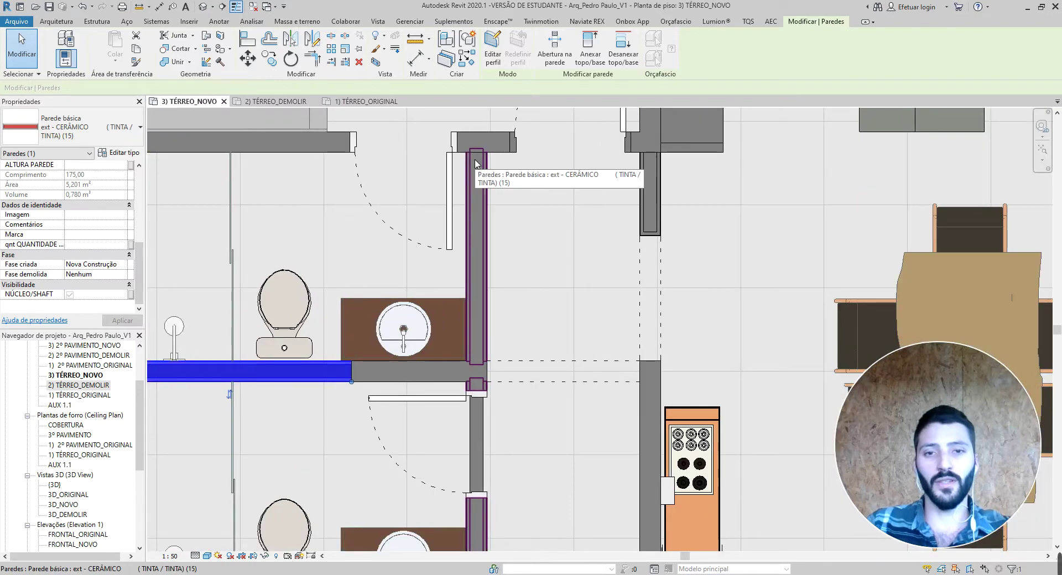
left_click(420, 371)
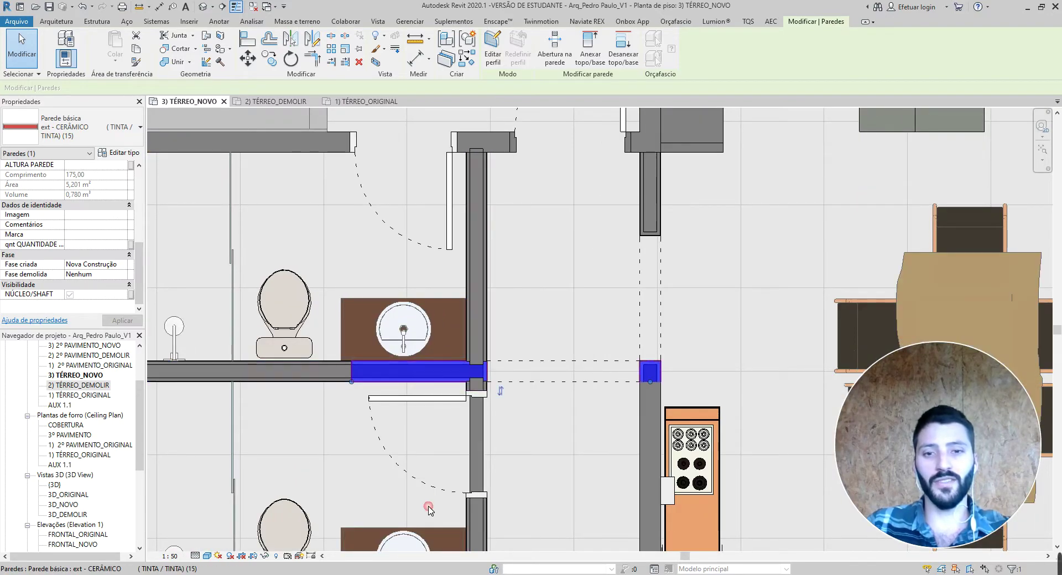
left_click(310, 375)
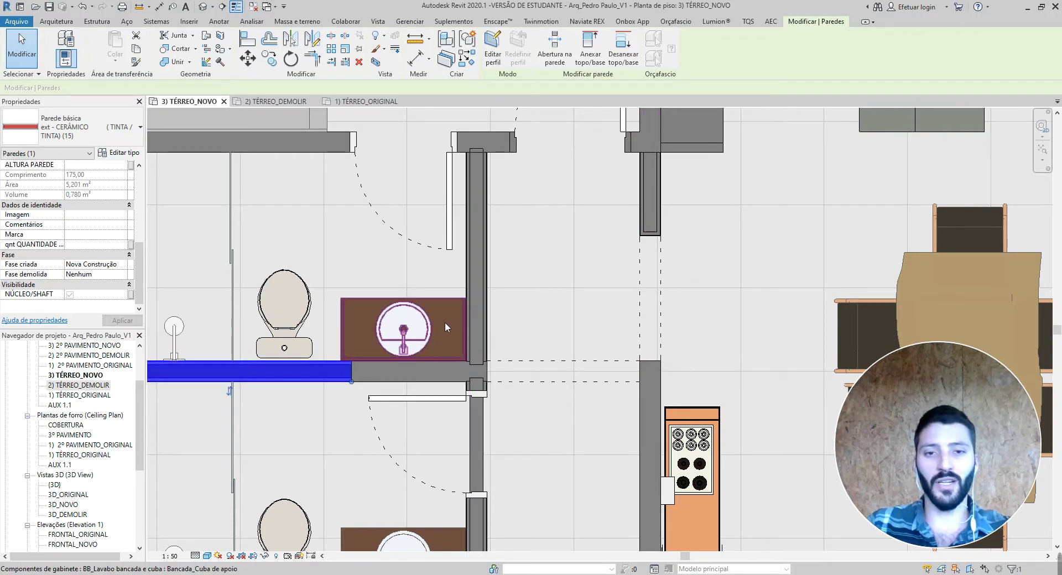
scroll(486, 230, "down", 2)
scroll(494, 256, "down", 2)
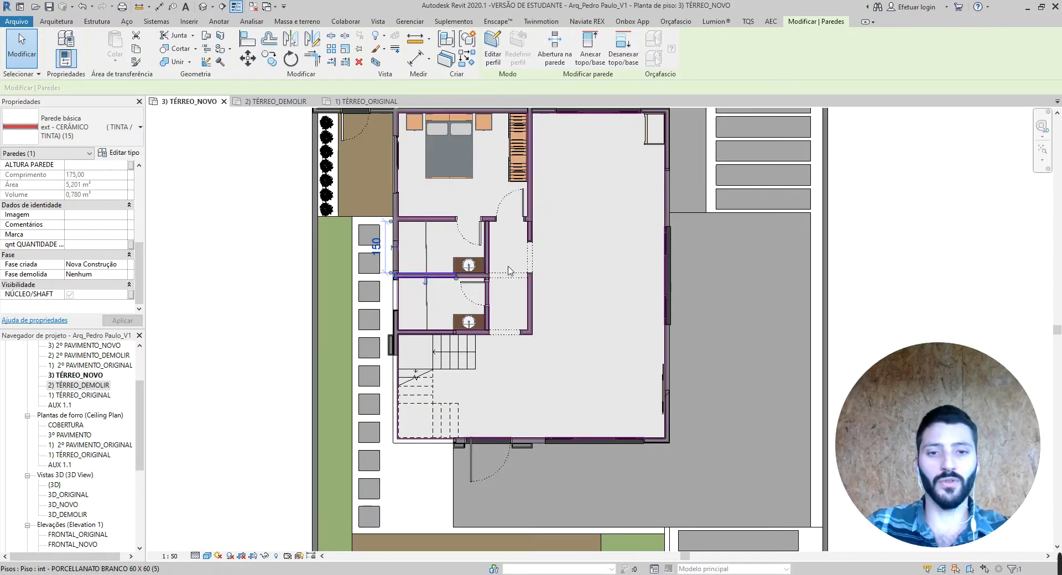
scroll(435, 332, "down", 1)
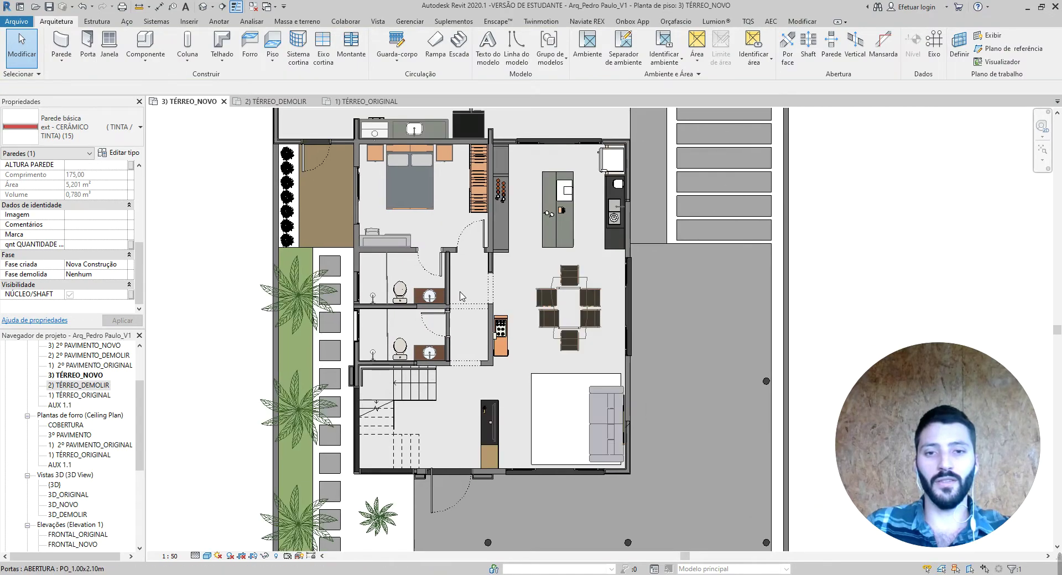
scroll(443, 324, "up", 4)
key("Escape")
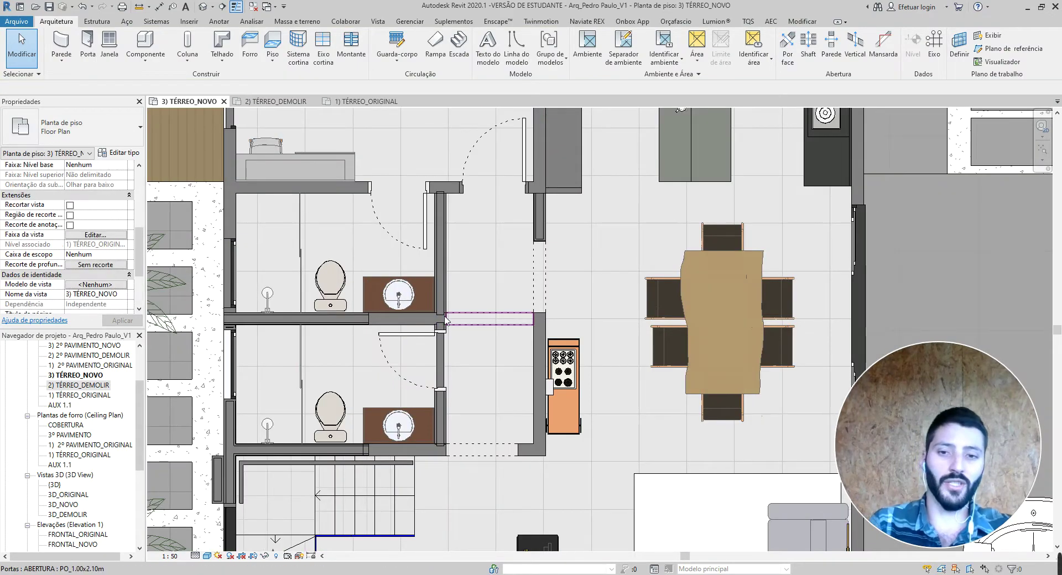
left_click(316, 321)
left_click(402, 325)
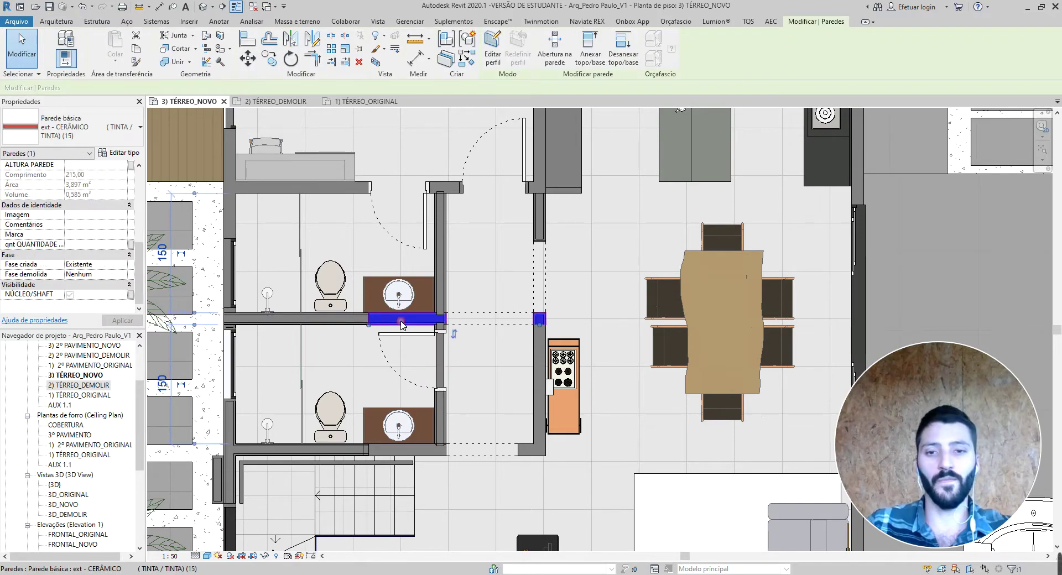
scroll(355, 338, "down", 3)
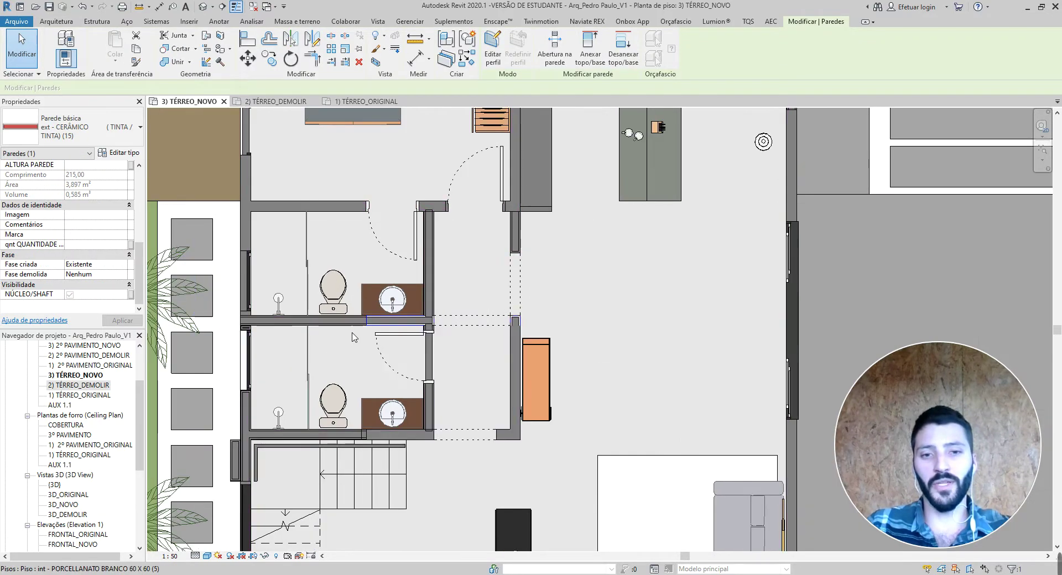
scroll(355, 339, "down", 3)
key("Escape")
scroll(477, 360, "up", 2)
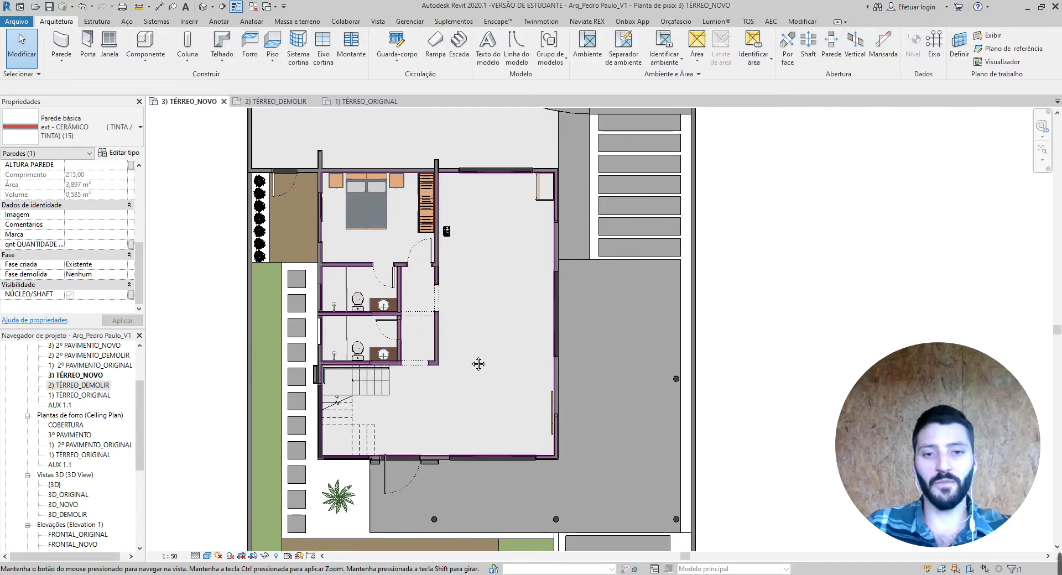
key("Escape")
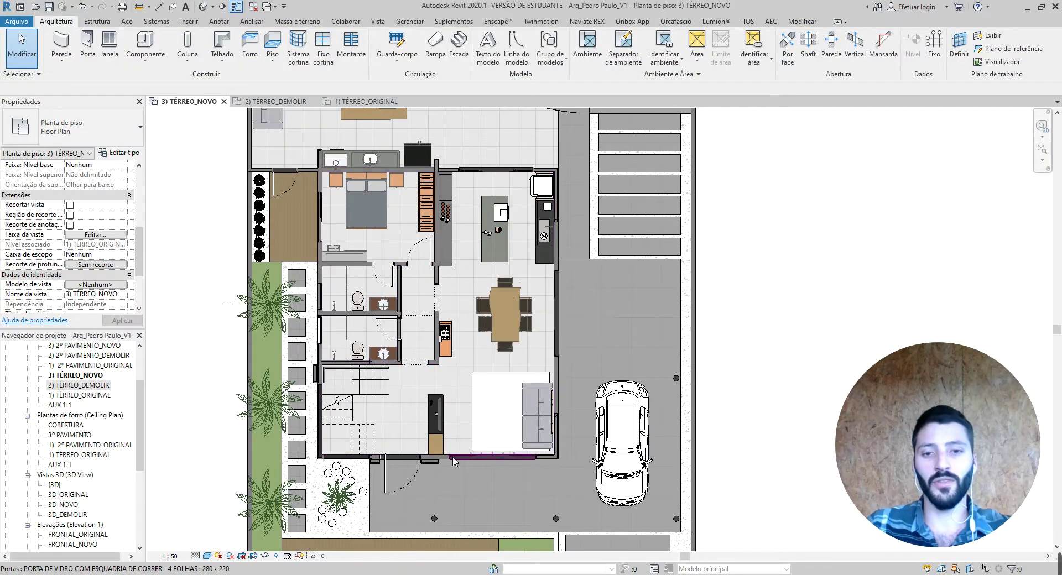
mouse_move(477, 357)
middle_mouse_down()
mouse_move(468, 301)
mouse_move(471, 485)
mouse_move(464, 301)
middle_mouse_up()
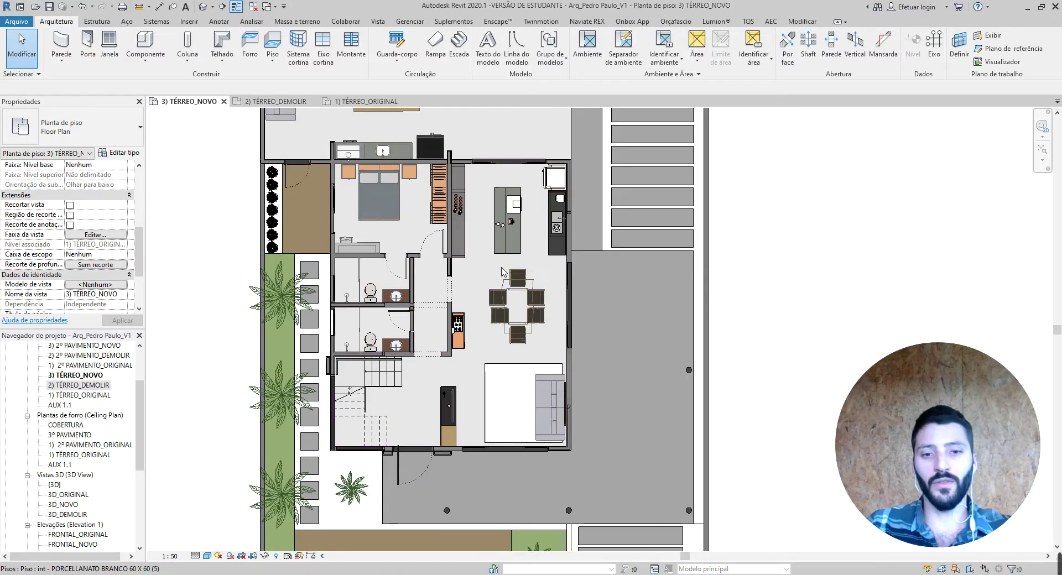
scroll(70, 473, "down", 1)
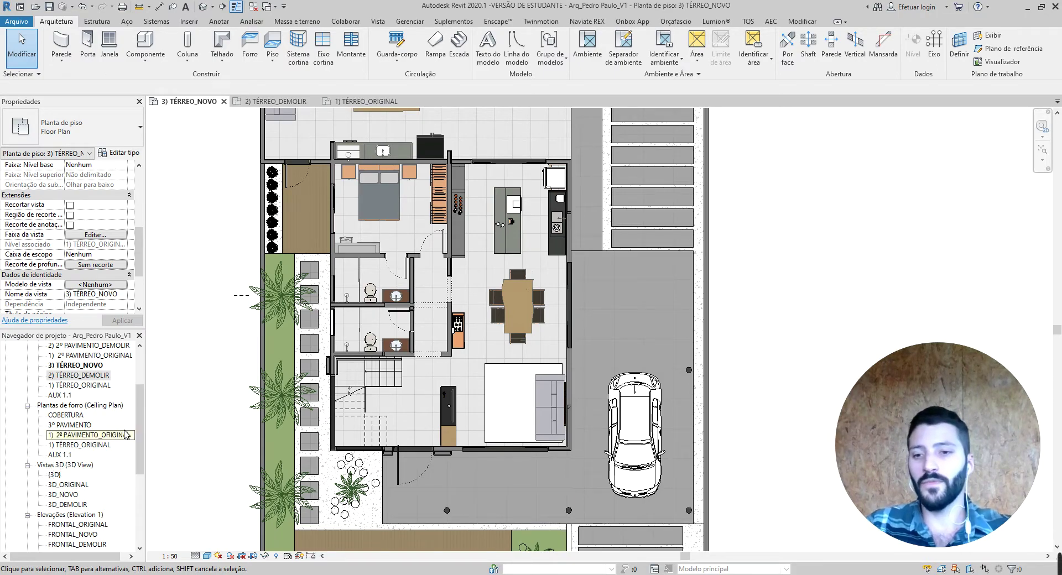
Check the 3D_ORIGINAL and 3D_DEMOLIR view properties, then open 3D_DEMOLIR.
left_click(79, 484)
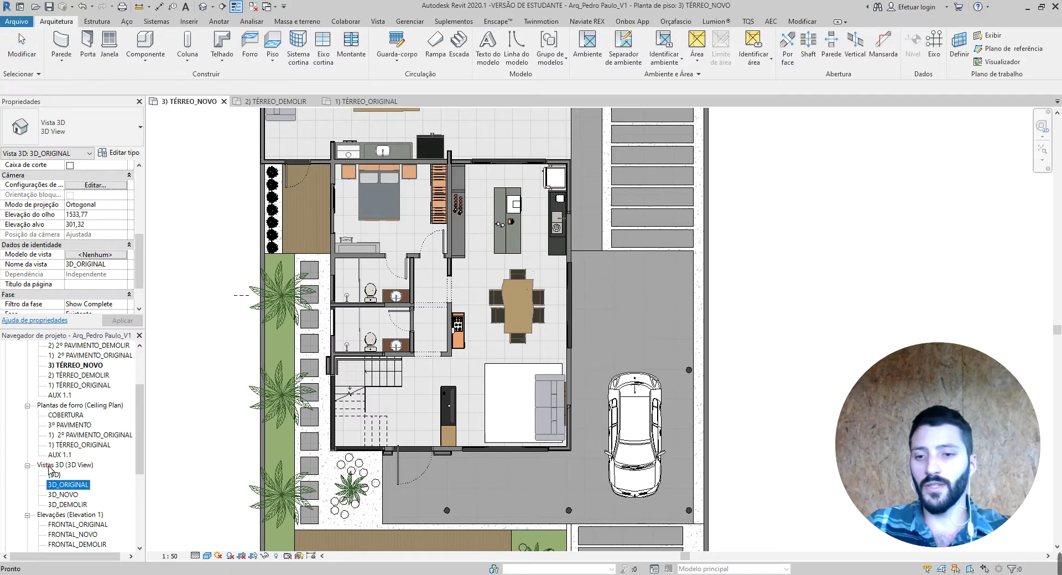
right_click(60, 475)
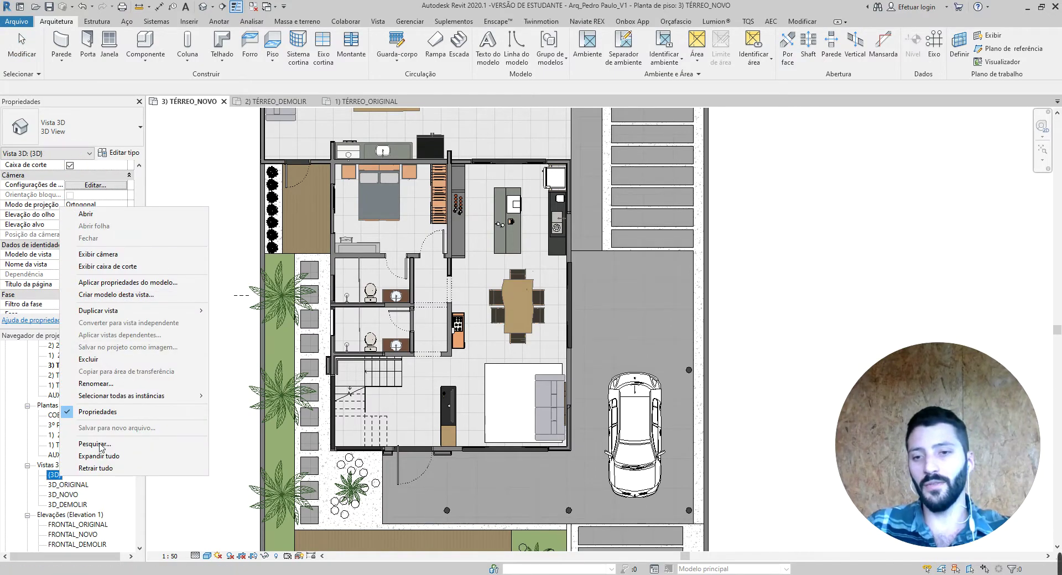
left_click(83, 504)
left_click(73, 515)
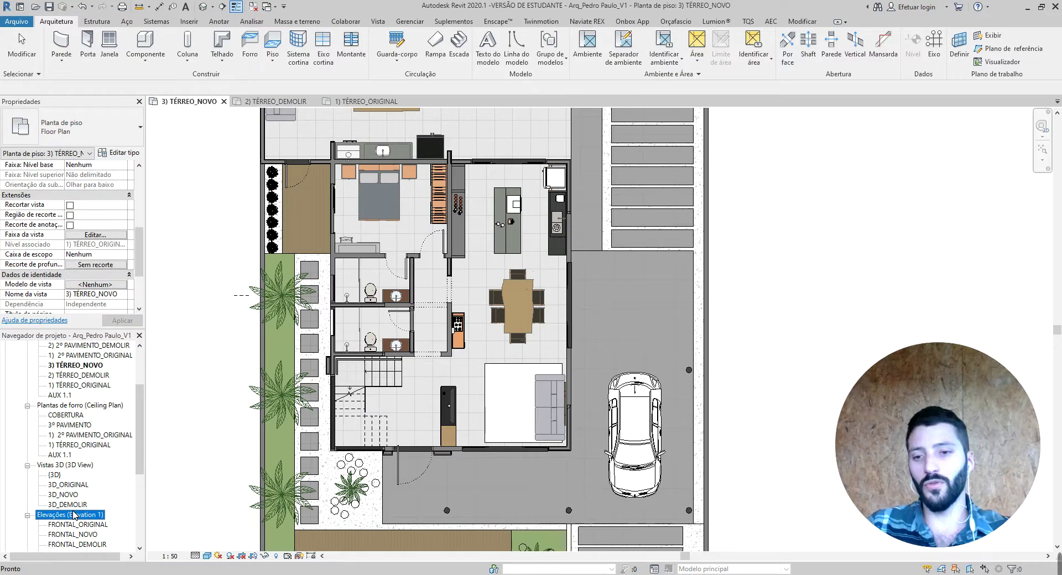
left_click(76, 505)
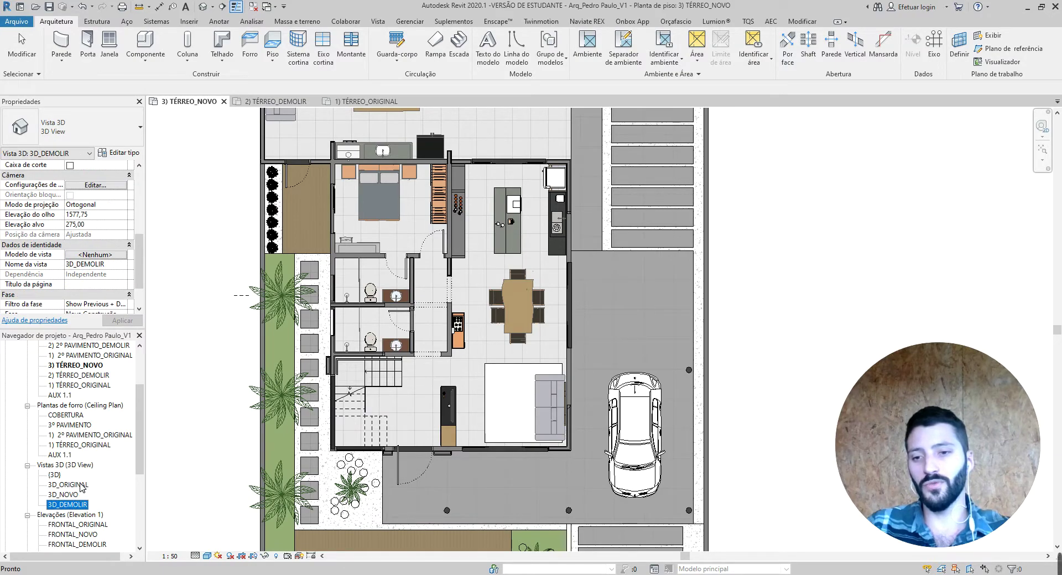
double_click(77, 506)
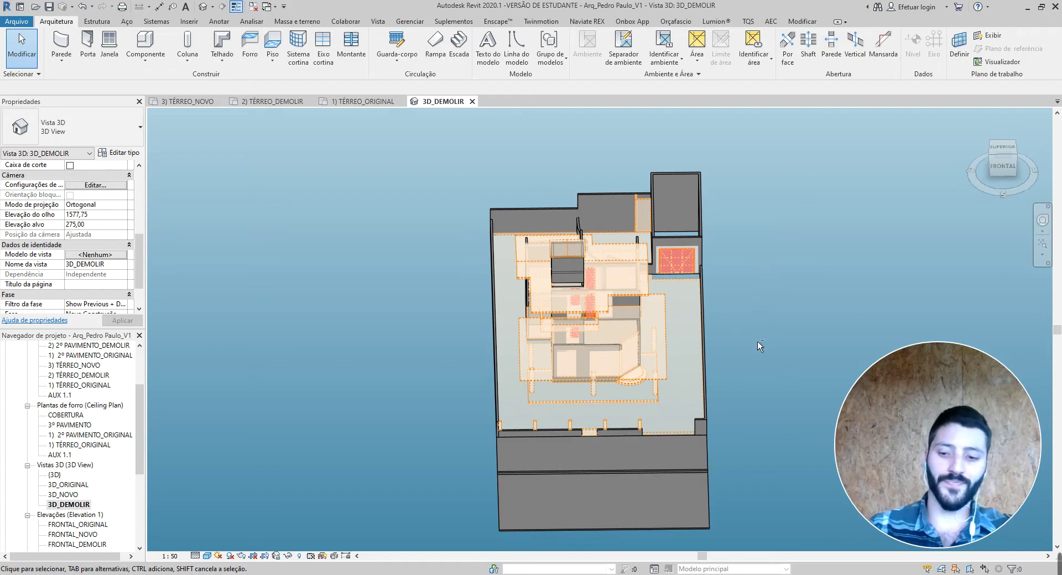
Orbit and zoom around the house to inspect the orange dashed demolished elements.
mouse_move(758, 340)
middle_mouse_down("shift")
mouse_move(634, 264)
mouse_move(609, 296)
middle_mouse_up("shift")
scroll(609, 296, "up", 2)
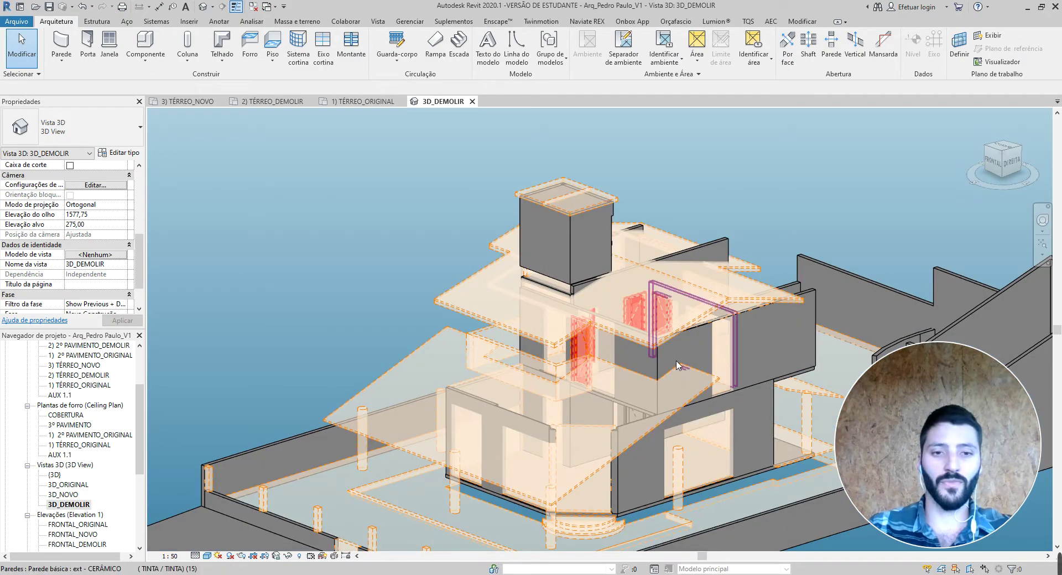
scroll(608, 296, "up", 2)
scroll(609, 296, "up", 2)
scroll(609, 296, "down", 3)
scroll(609, 296, "down", 2)
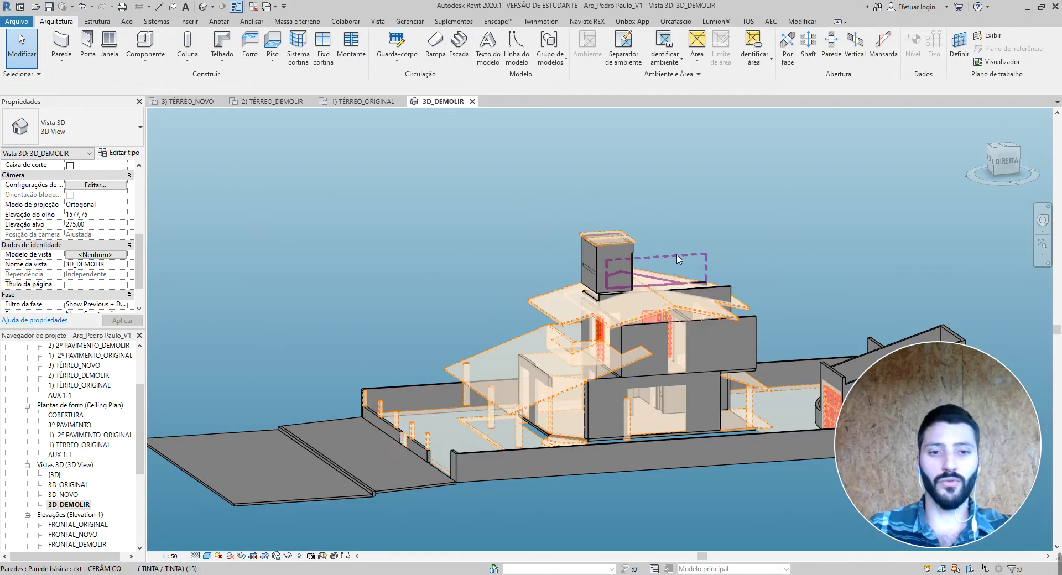
scroll(590, 404, "up", 1)
scroll(586, 407, "up", 1)
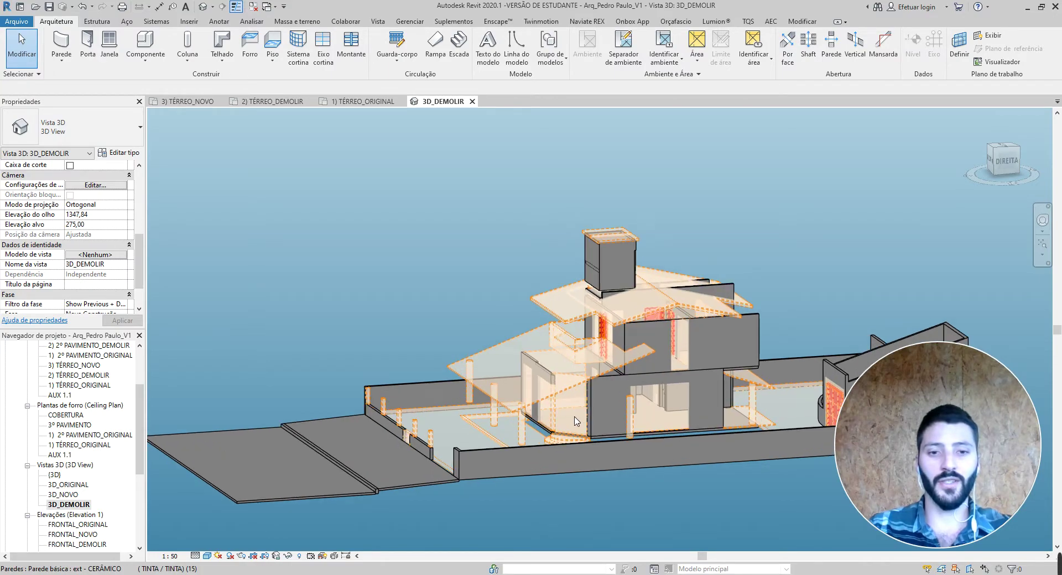
scroll(531, 418, "up", 2)
scroll(575, 423, "down", 5)
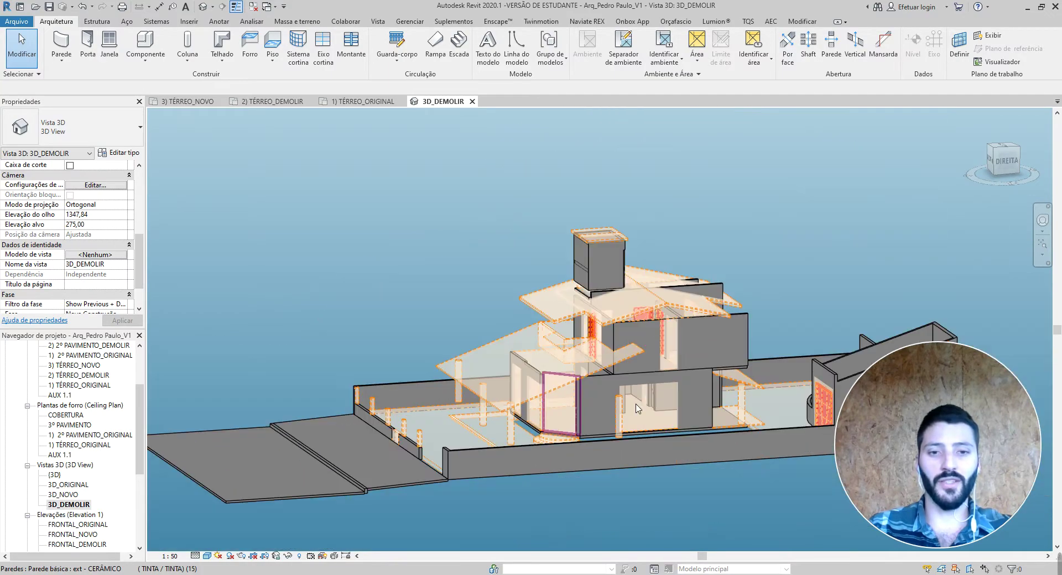
middle_click_drag(602, 424, 611, 434, "shift")
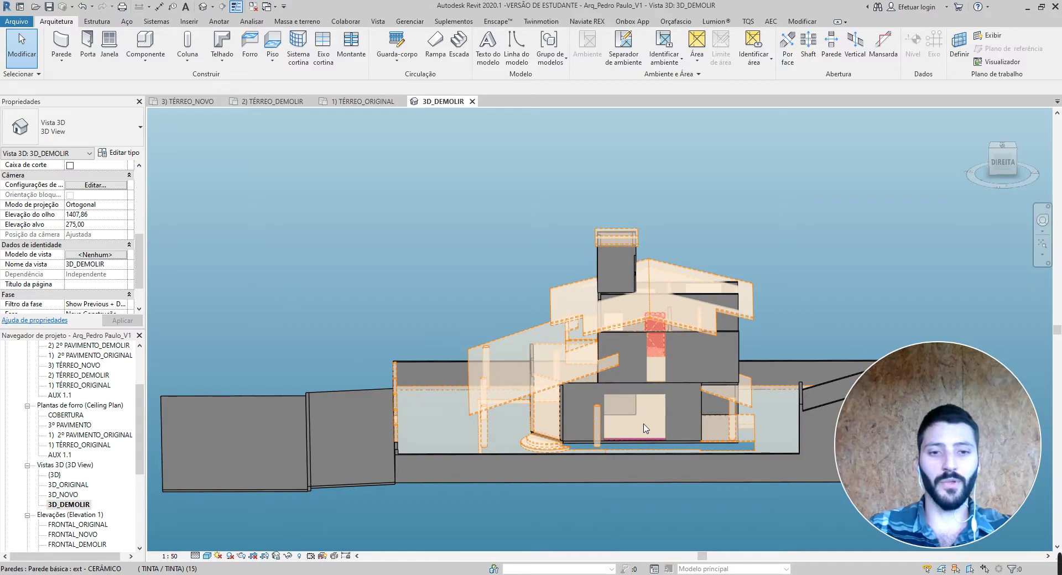
mouse_move(713, 398)
middle_mouse_down("shift")
mouse_move(704, 452)
mouse_move(608, 437)
mouse_move(388, 366)
mouse_move(386, 378)
middle_mouse_up("shift")
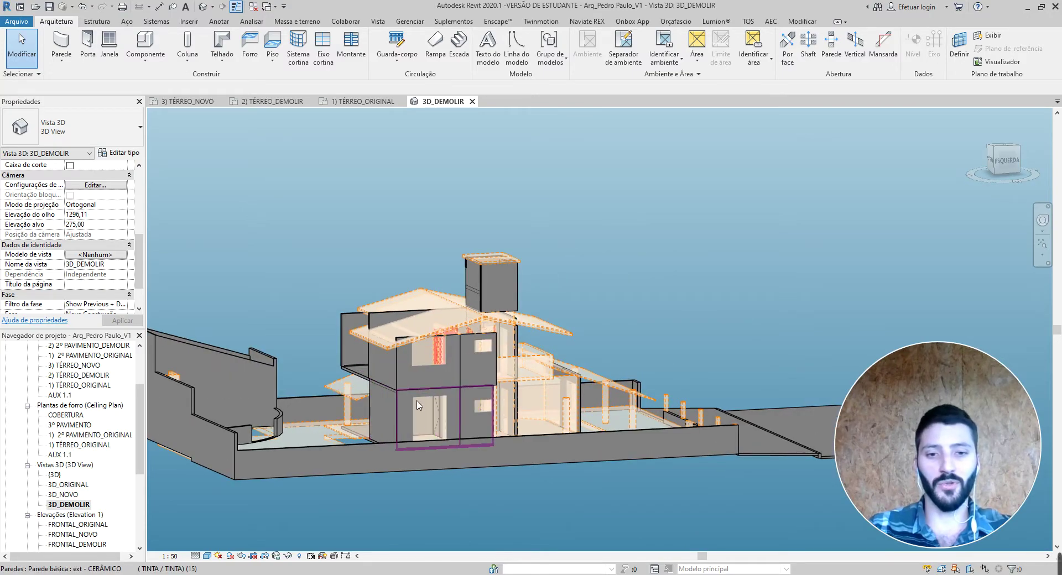
scroll(416, 404, "up", 2)
mouse_move(416, 404)
middle_mouse_down("shift")
mouse_move(356, 467)
mouse_move(348, 459)
middle_mouse_up("shift")
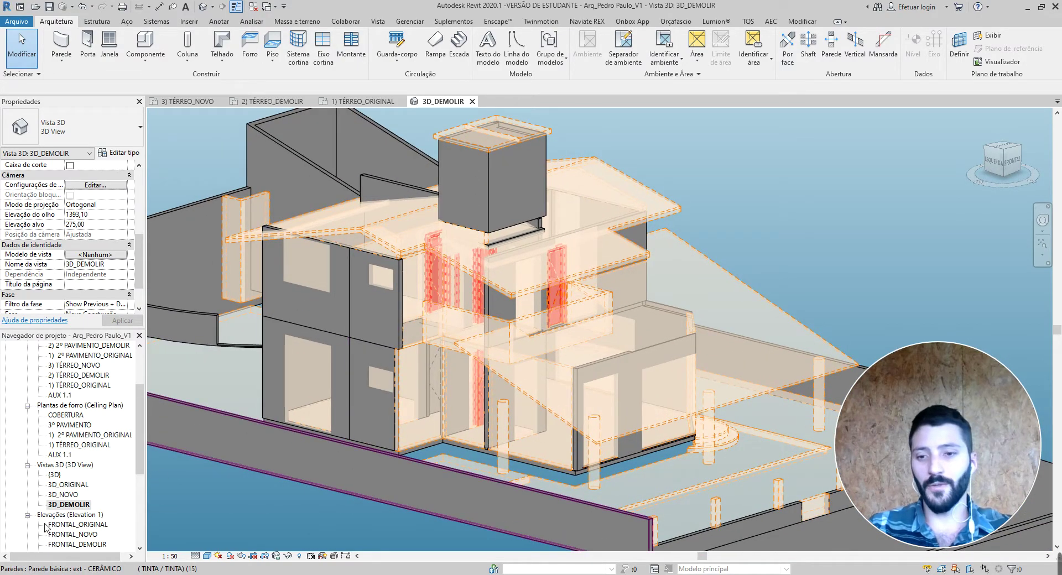
scroll(94, 261, "down", 2)
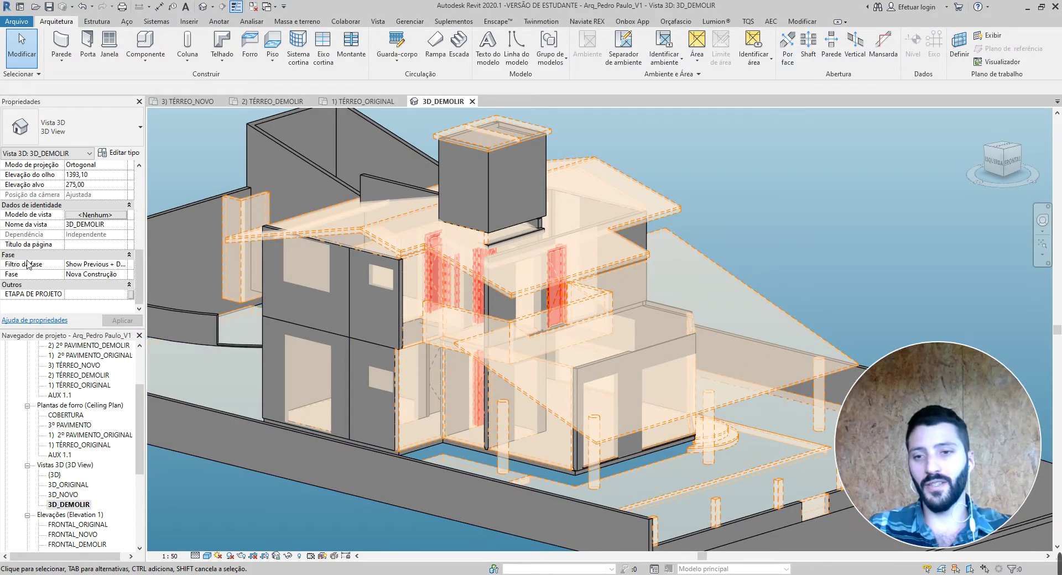
left_click(124, 269)
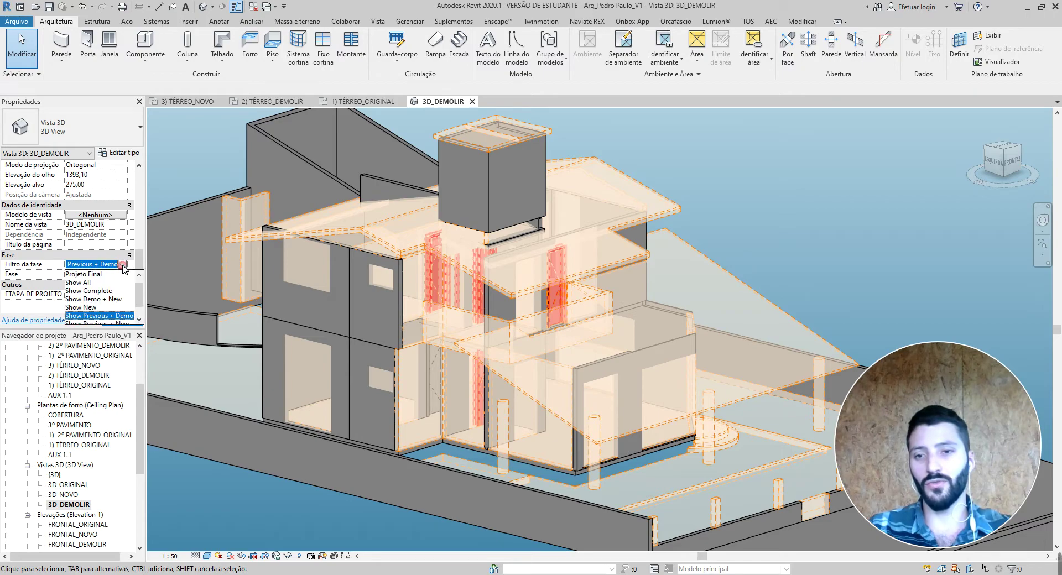
left_click(125, 266)
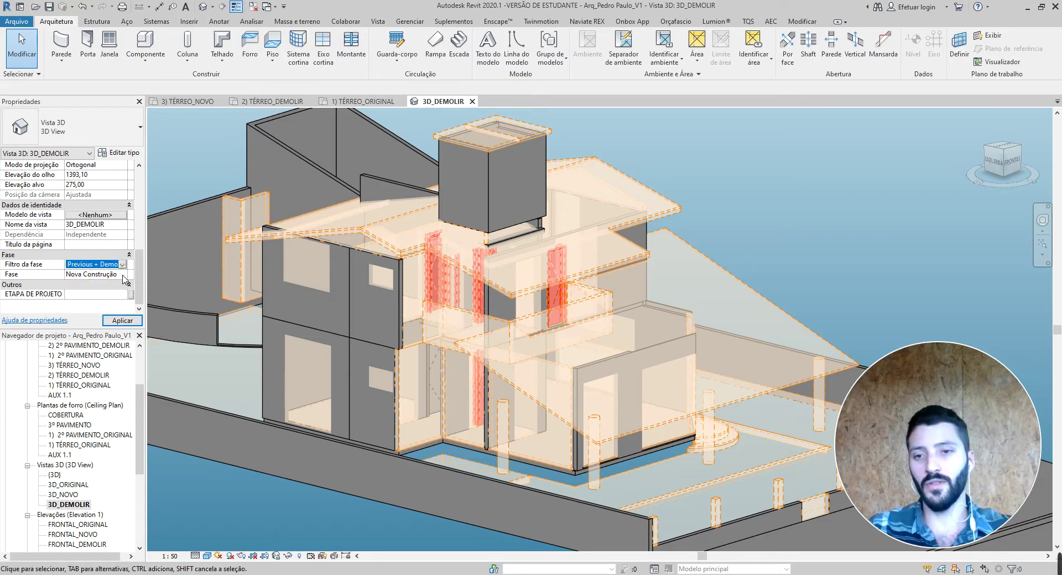
left_click(125, 276)
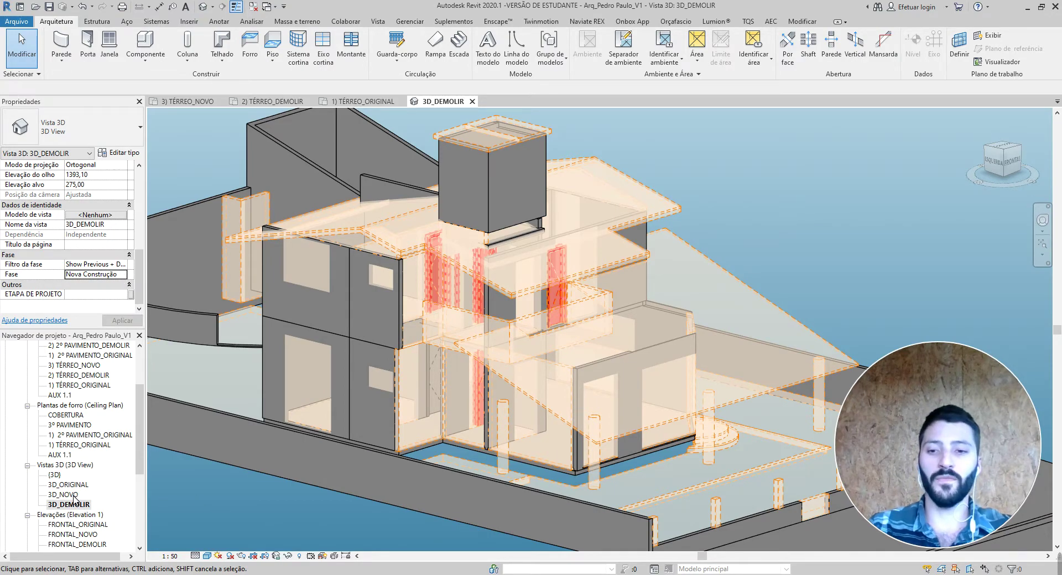
Open the 3D_NOVO view and orbit to a front-right isometric angle.
double_click(66, 495)
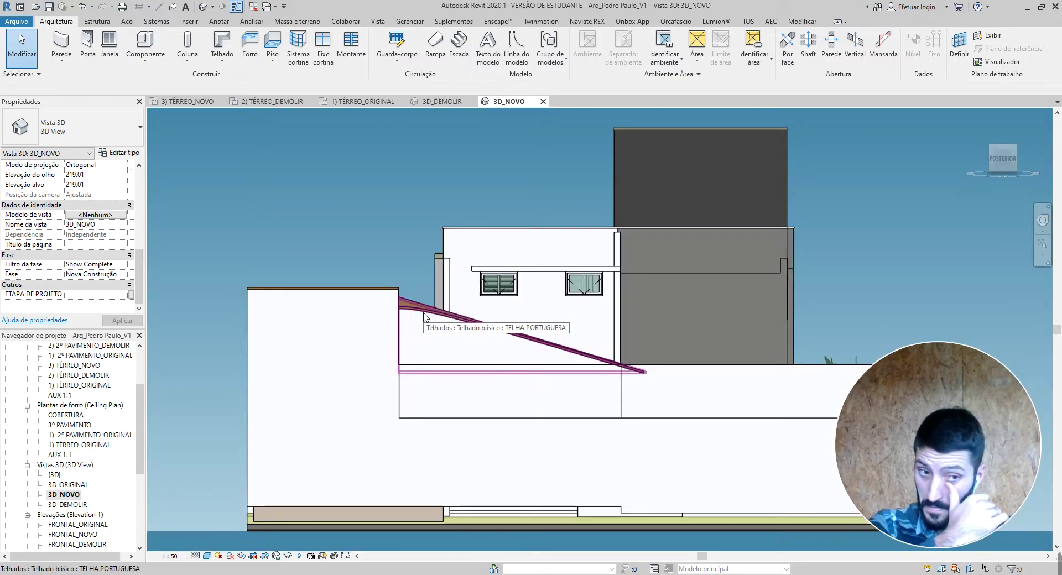
scroll(643, 234, "down", 2)
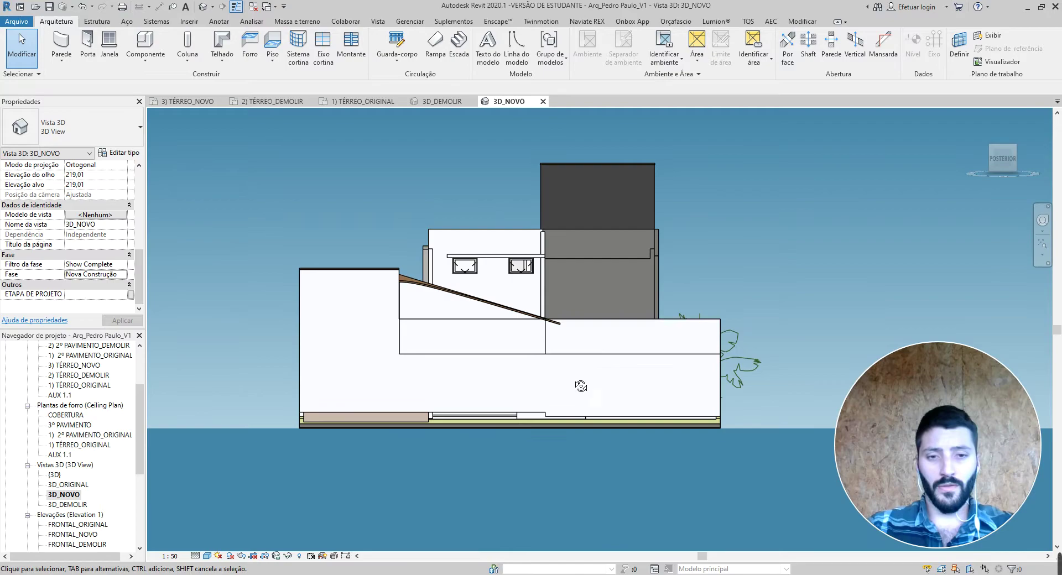
middle_click_drag(569, 387, 568, 395, "shift")
scroll(603, 326, "down", 3)
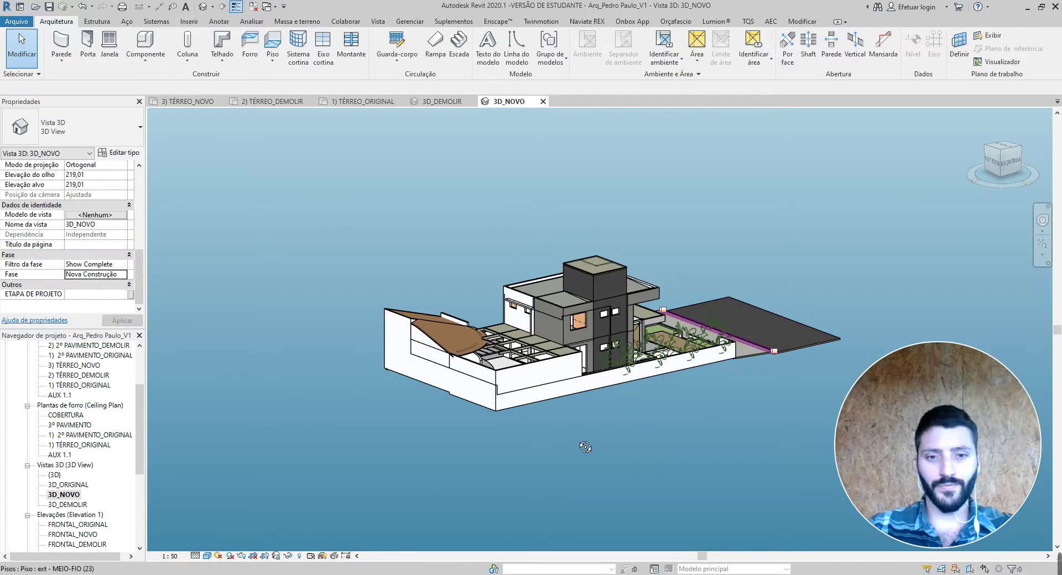
mouse_move(603, 326)
middle_mouse_down("shift")
mouse_move(594, 363)
mouse_move(609, 391)
middle_mouse_up("shift")
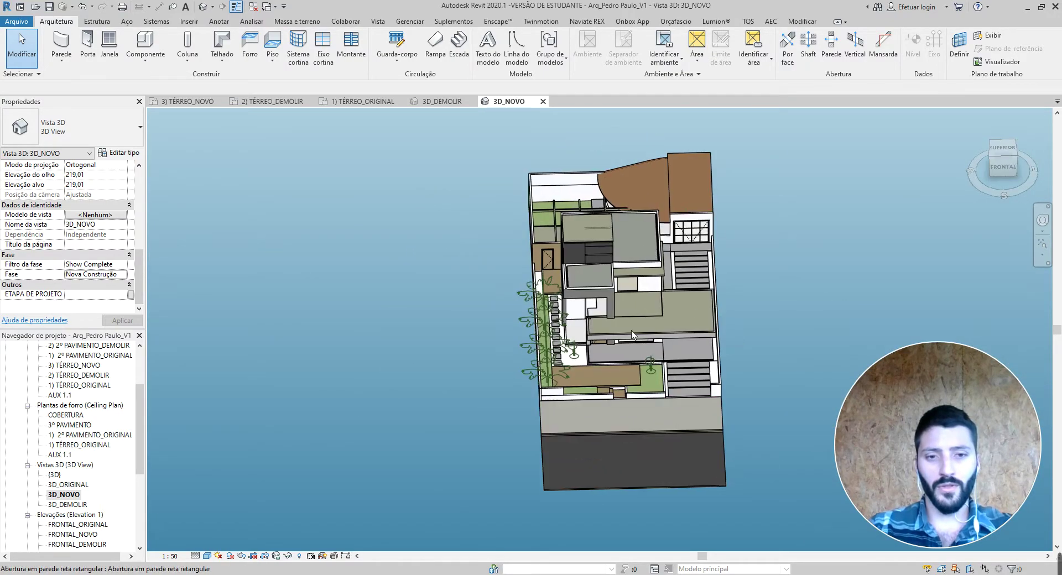
scroll(608, 390, "up", 3)
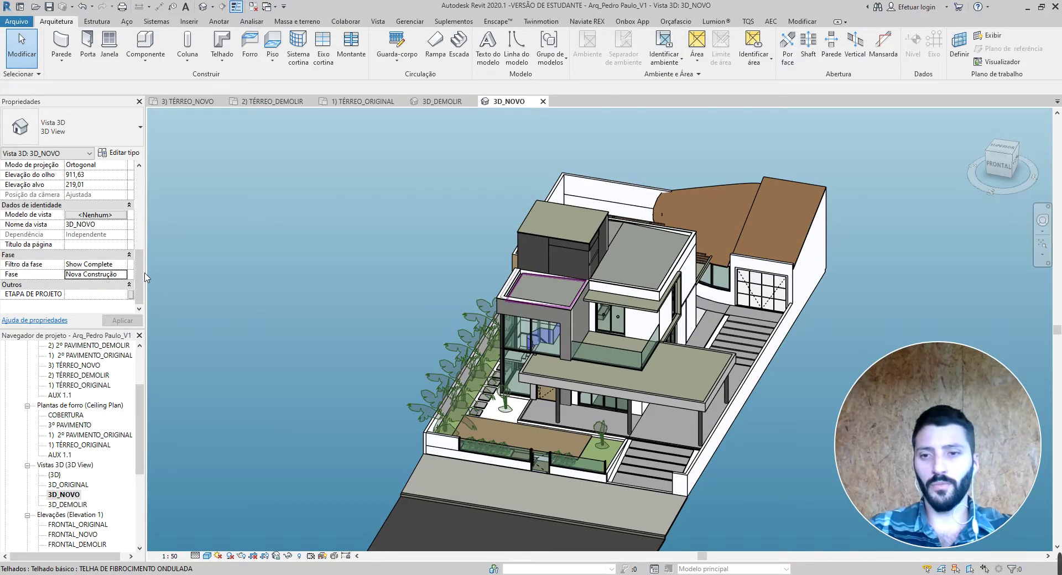
middle_click_drag(609, 365, 578, 387, "shift")
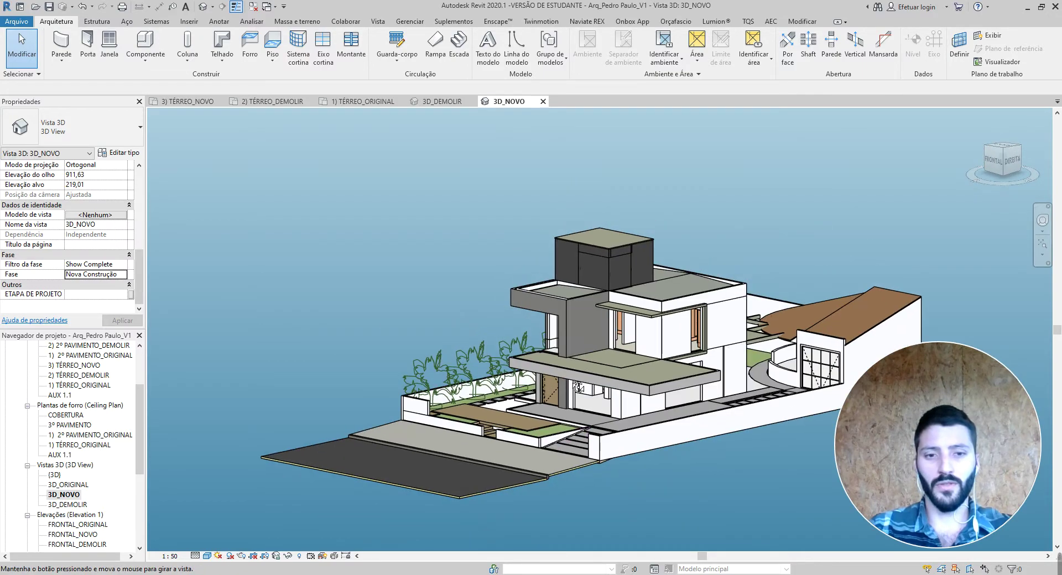
scroll(578, 387, "up", 5)
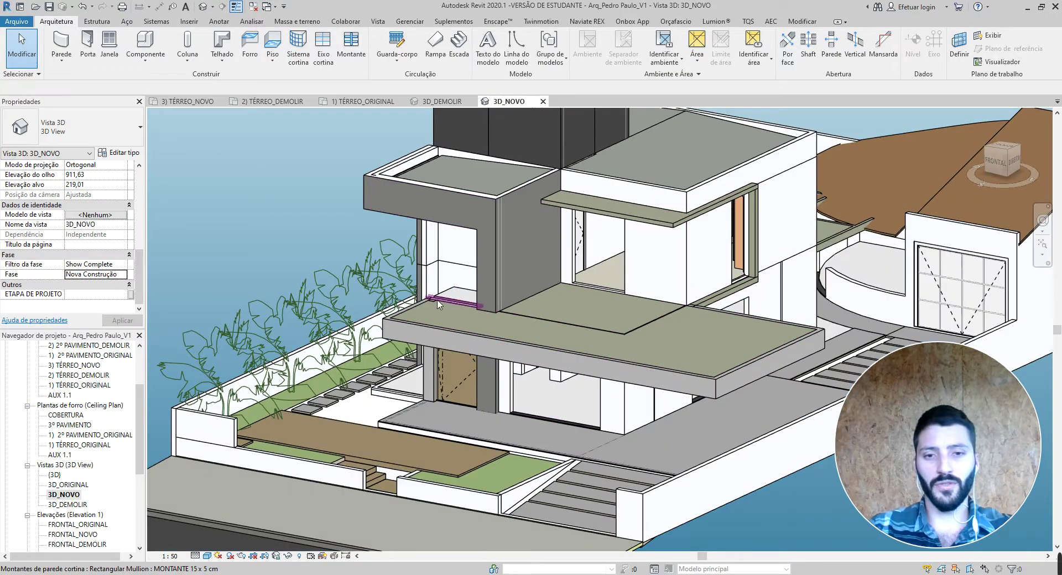
Select the balcony floor slab and a wall to check their phases.
left_click(734, 335)
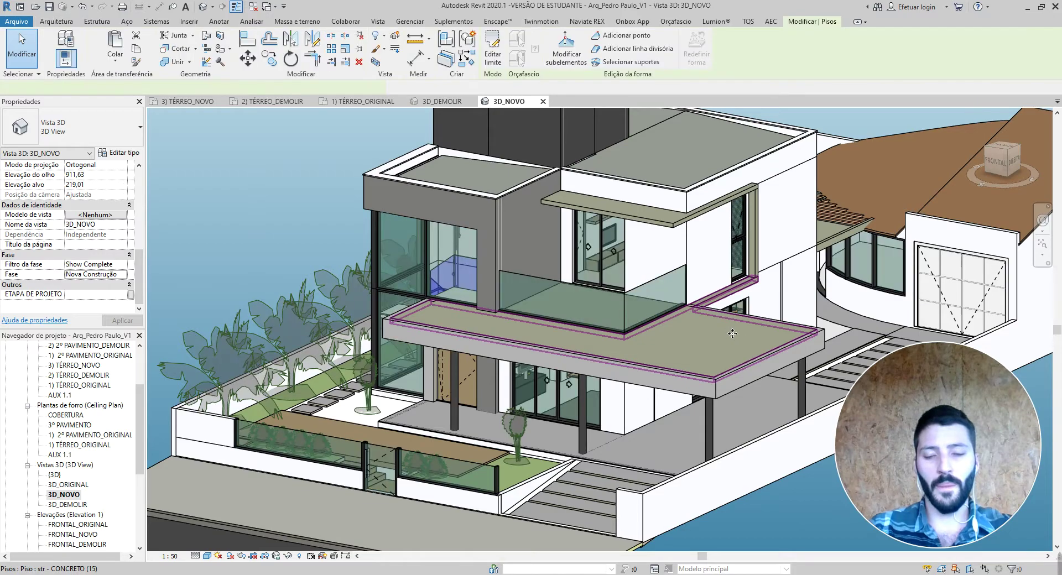
left_click(719, 349)
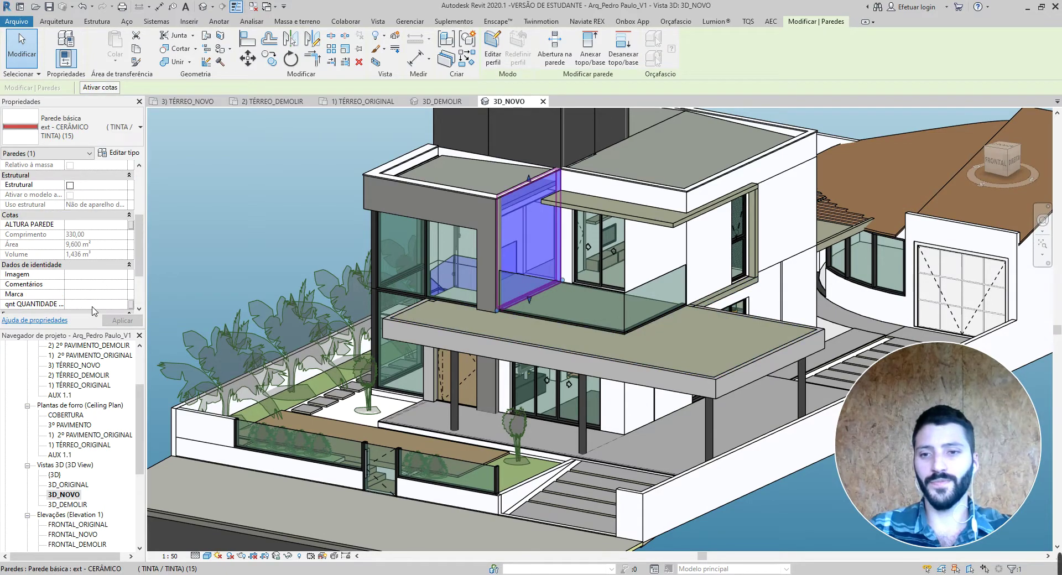
key("Escape")
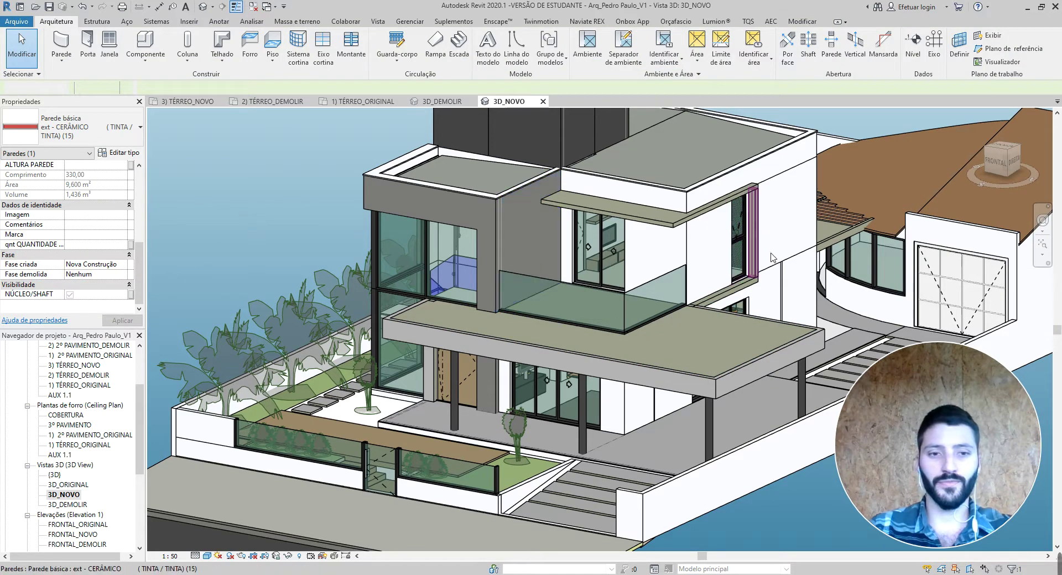
left_click(768, 295)
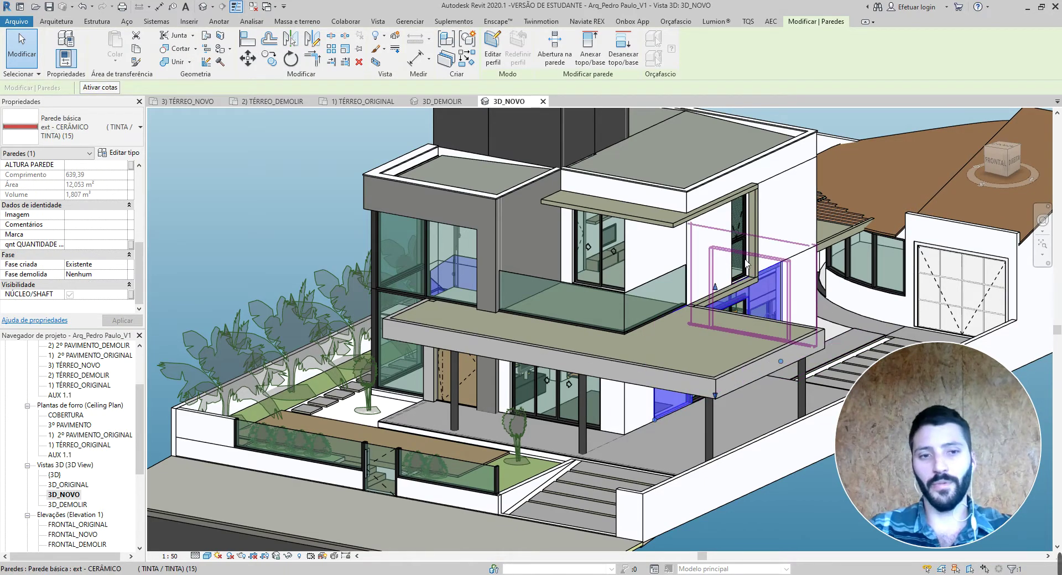
scroll(438, 268, "down", 5)
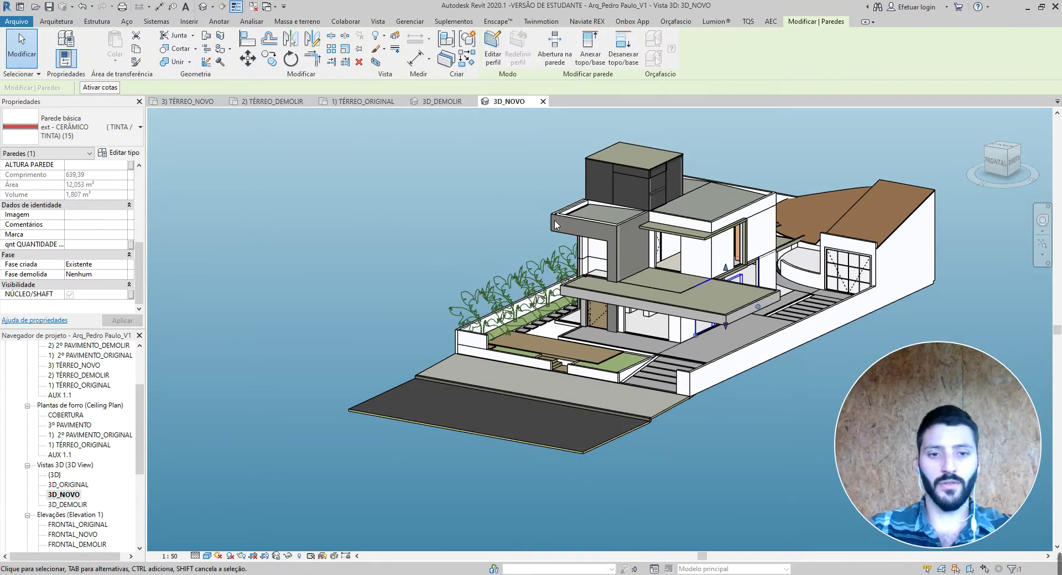
key("Escape")
scroll(555, 220, "up", 3)
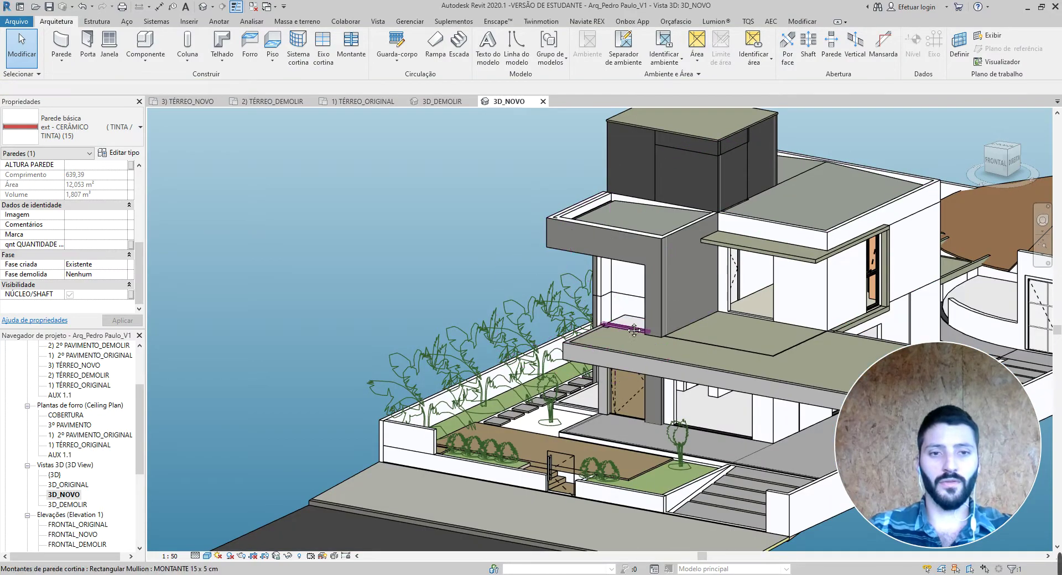
Open the Phases settings listing Existente and Nova Construção.
middle_click_drag(634, 330, 435, 320)
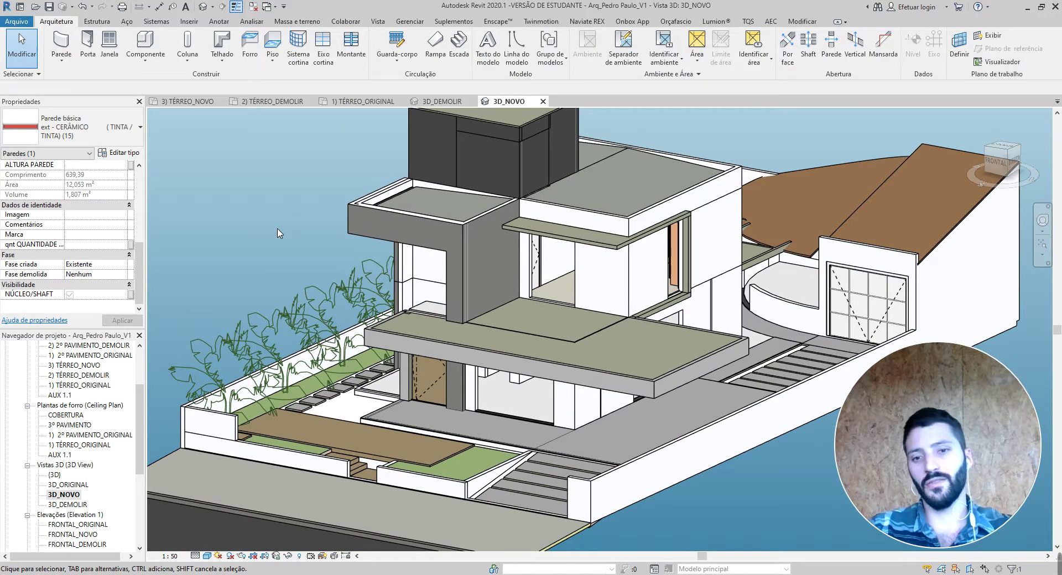
left_click(279, 233)
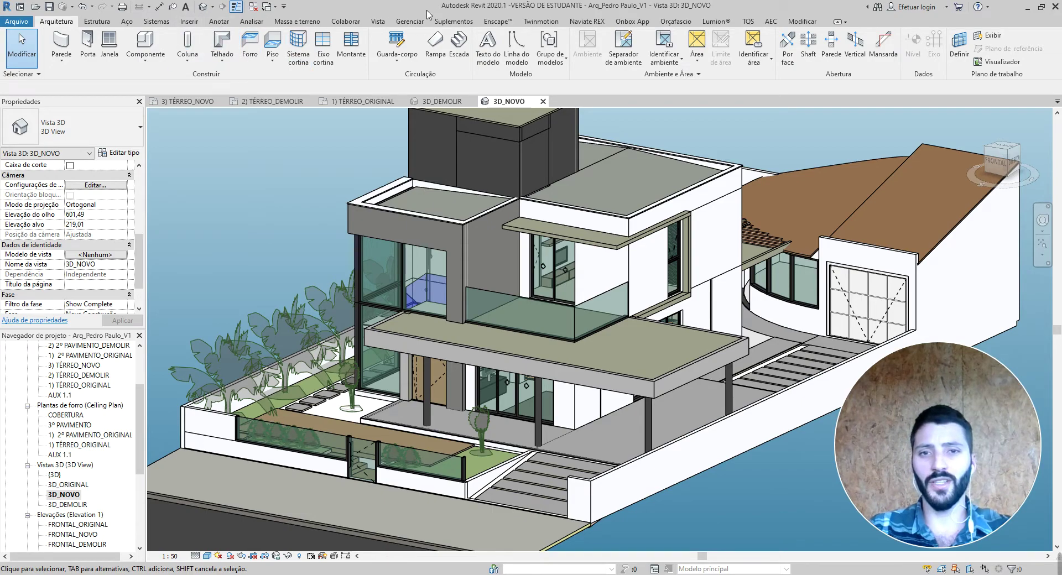
left_click(409, 22)
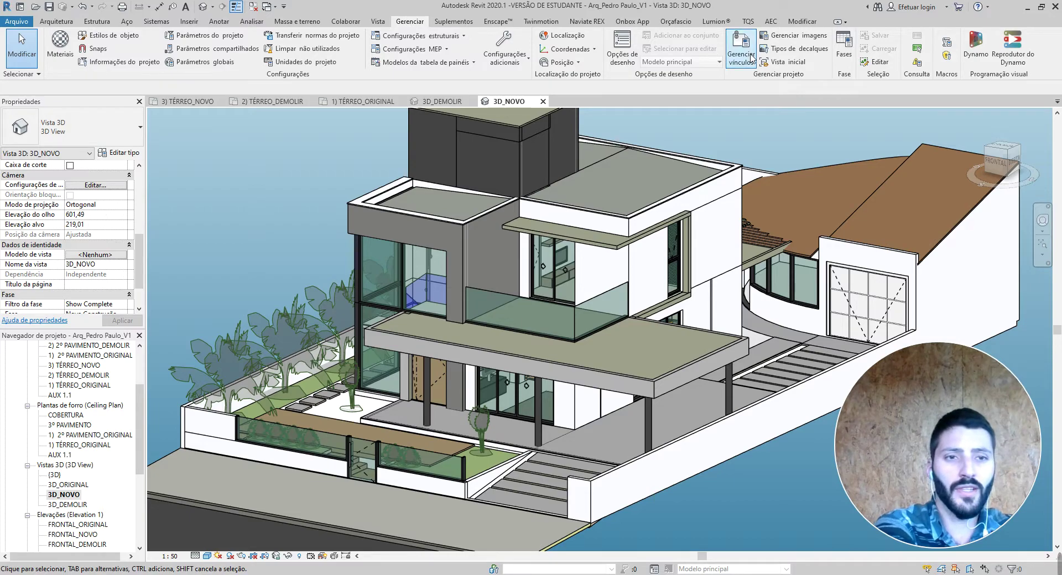
left_click(845, 50)
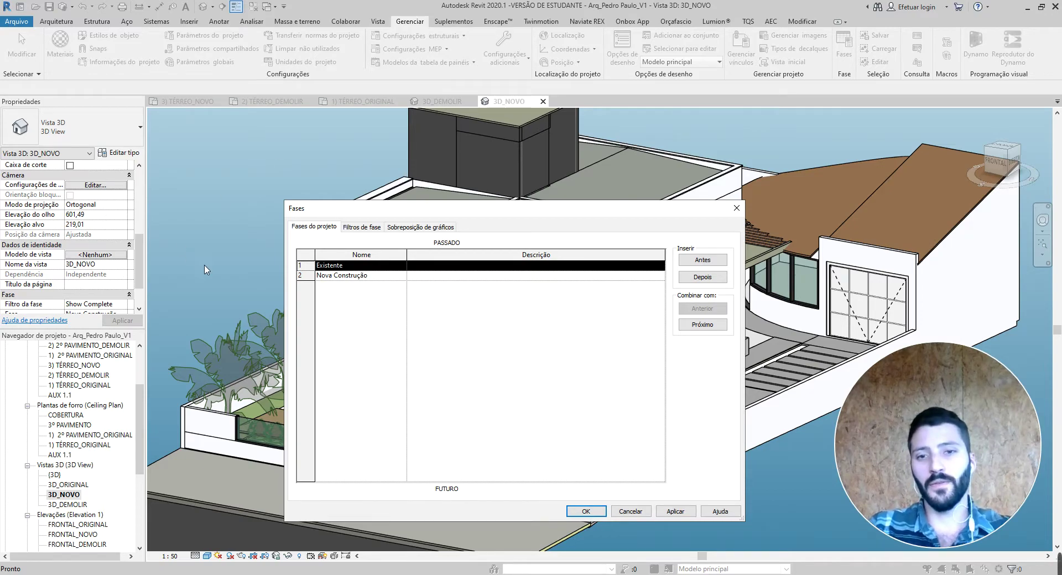
Review the Nova Construção phase, then the Show Previous + Demo and Show Demo + New filters.
left_click(377, 276)
left_click(357, 322)
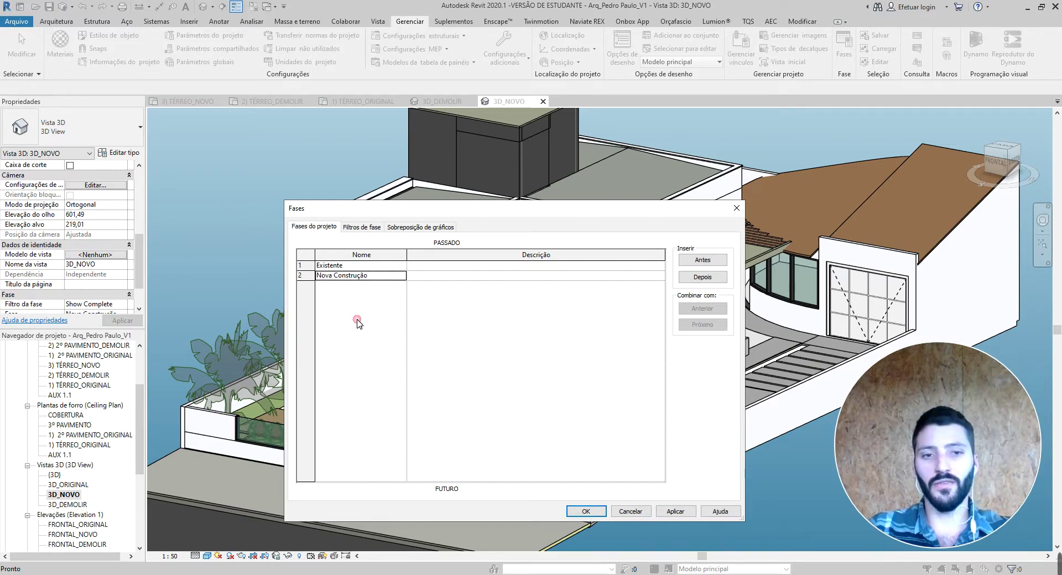
left_click(368, 228)
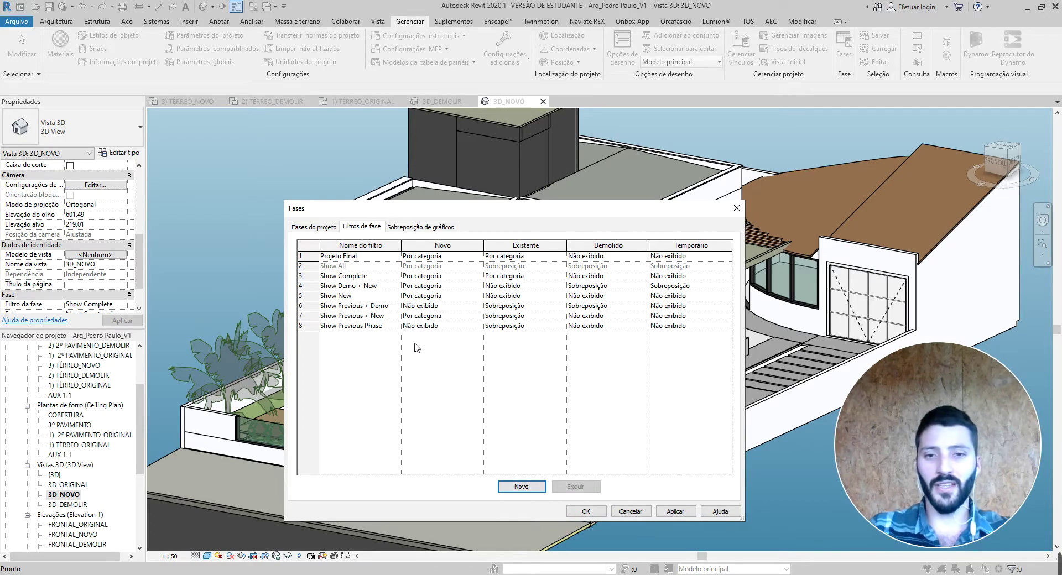
left_click(349, 307)
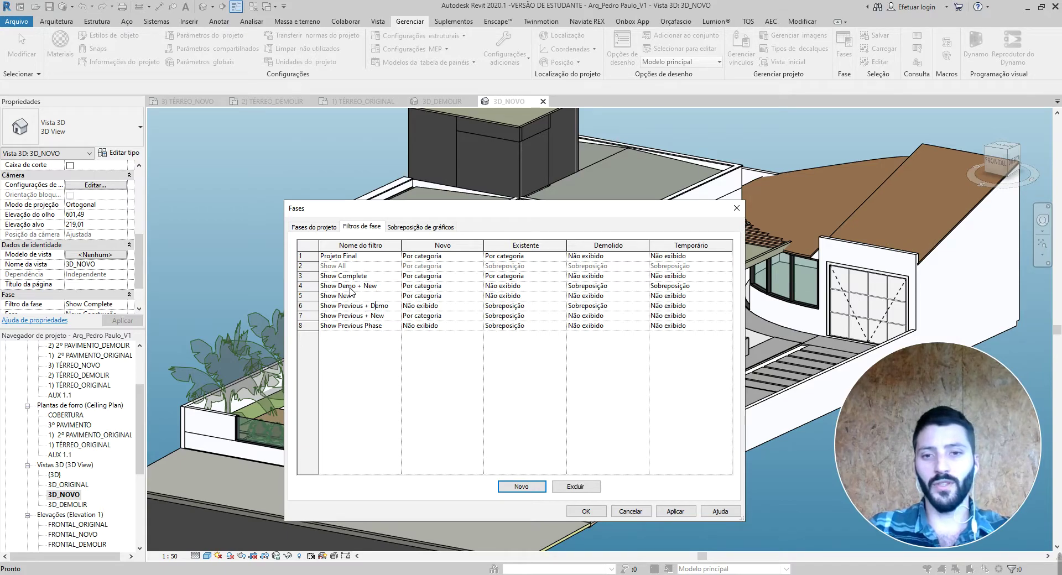
left_click(359, 287)
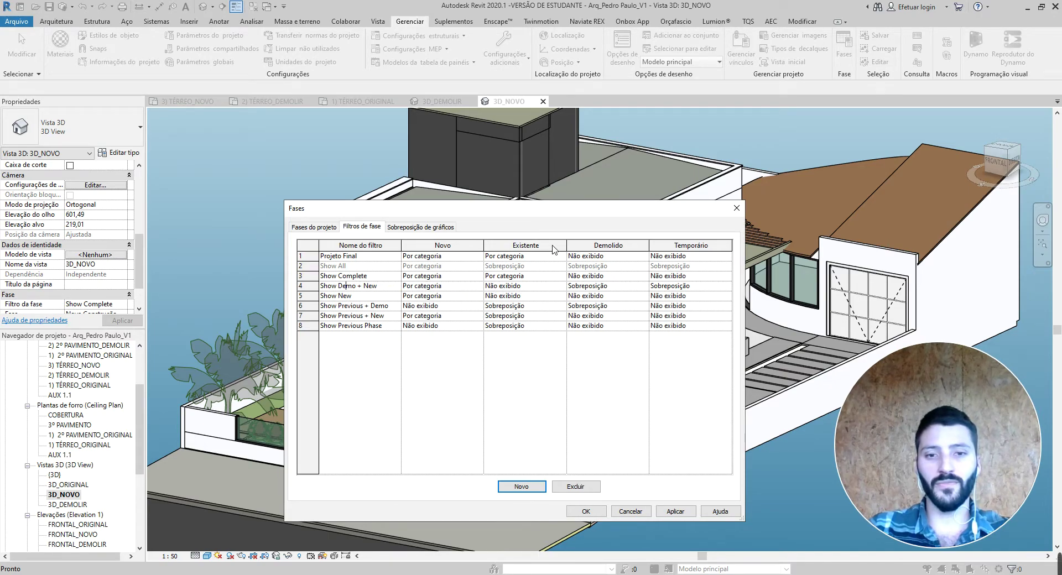
Make Show Demo + New hide Existing, override Demolished and Temporary, then close Phases.
left_click(540, 287)
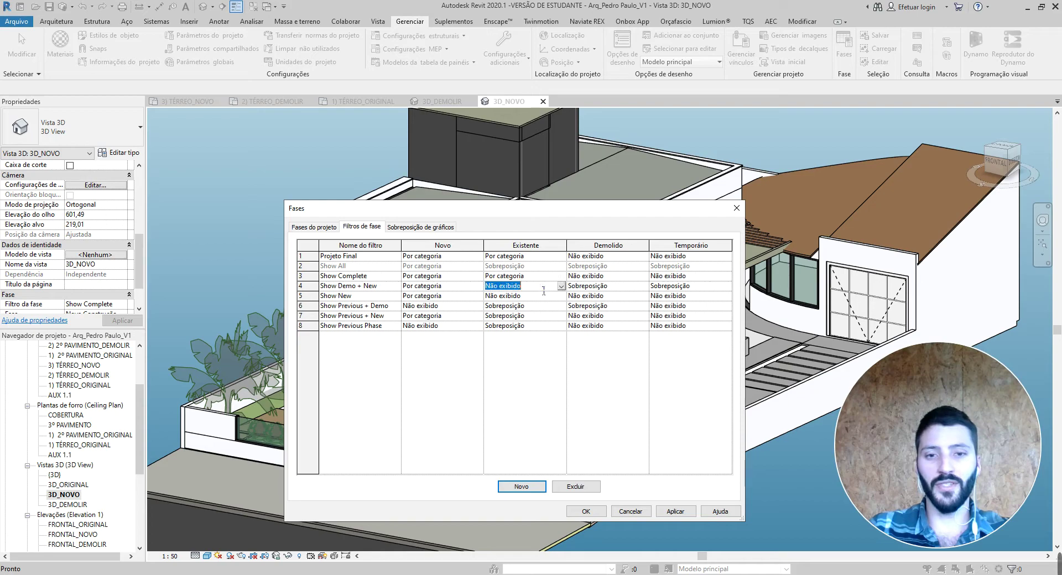
left_click(631, 288)
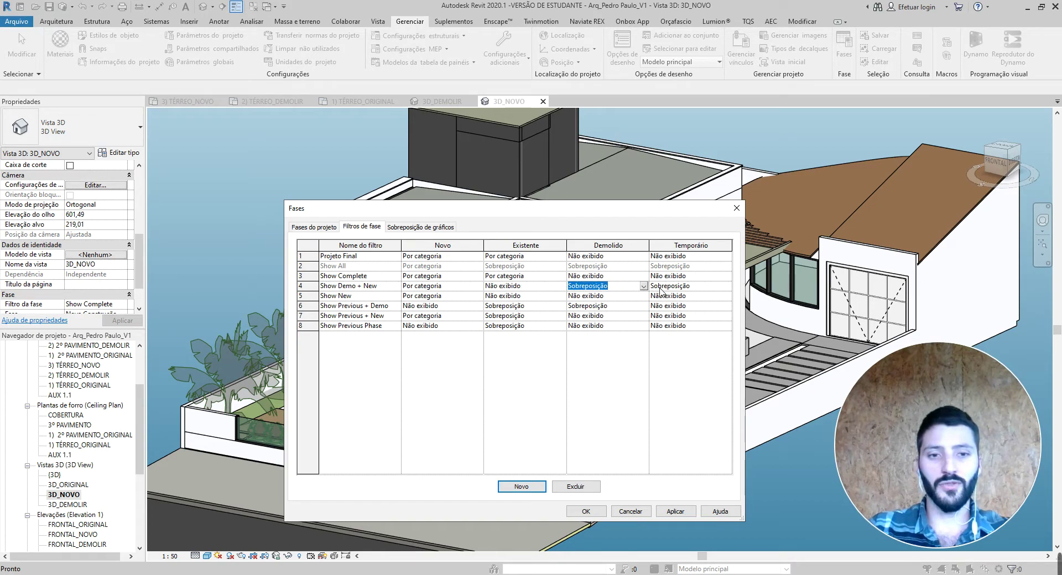
left_click(695, 289)
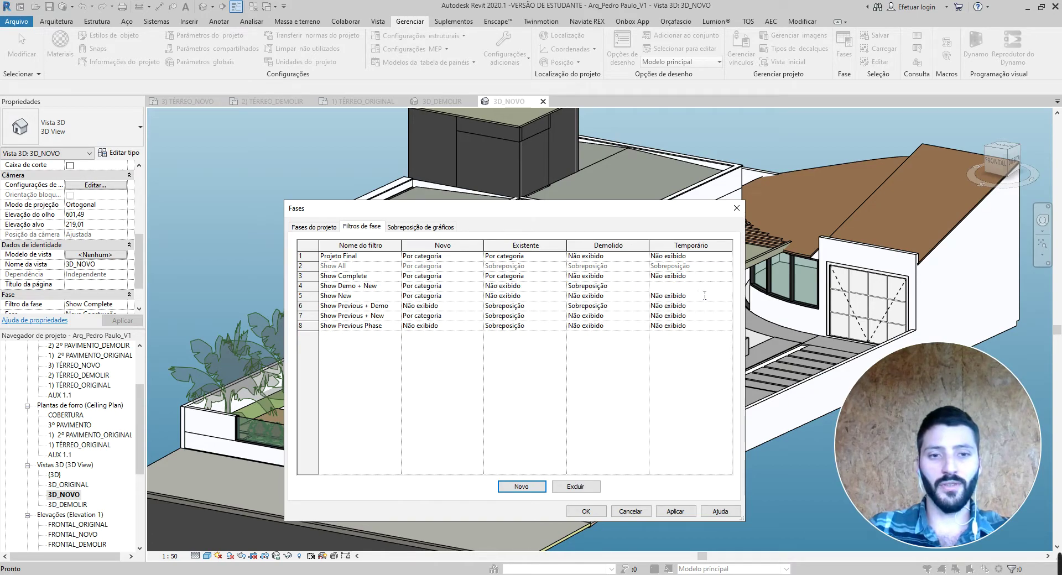
left_click(741, 210)
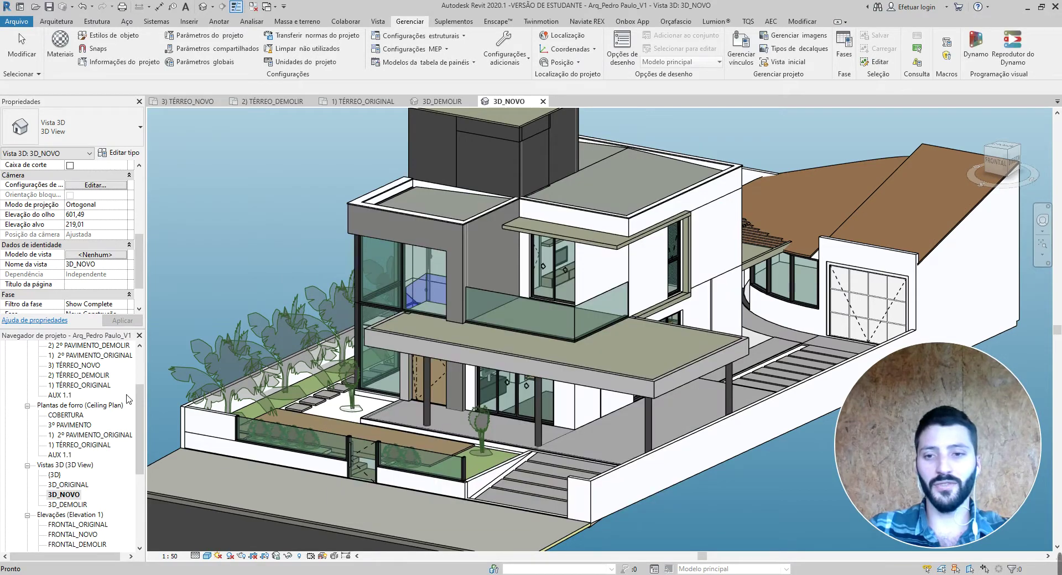
Apply the Show Demo + New phase filter to 3D_NOVO and orbit to inspect it.
scroll(93, 289, "down", 1)
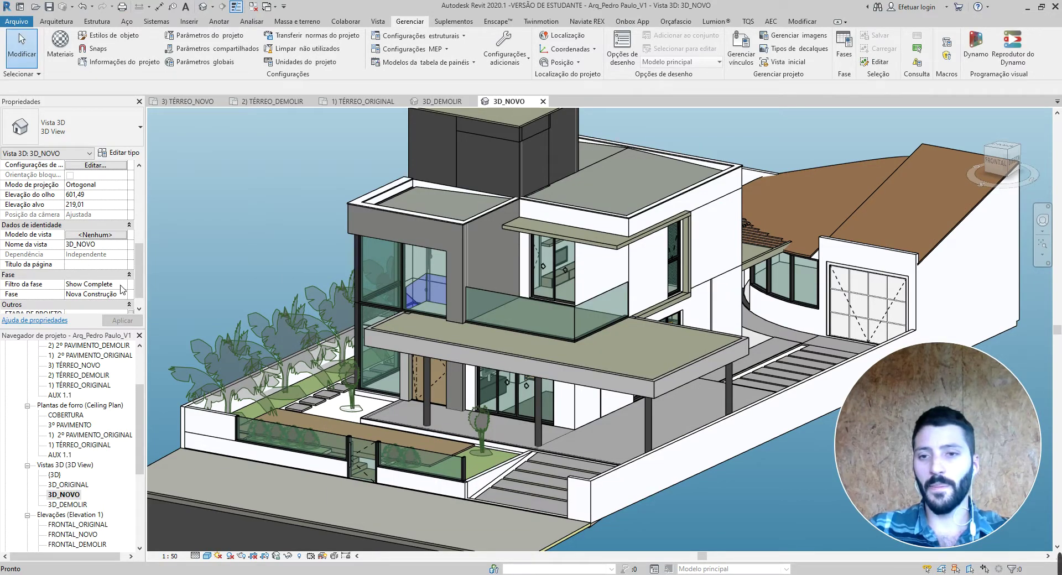
left_click(122, 284)
left_click(113, 311)
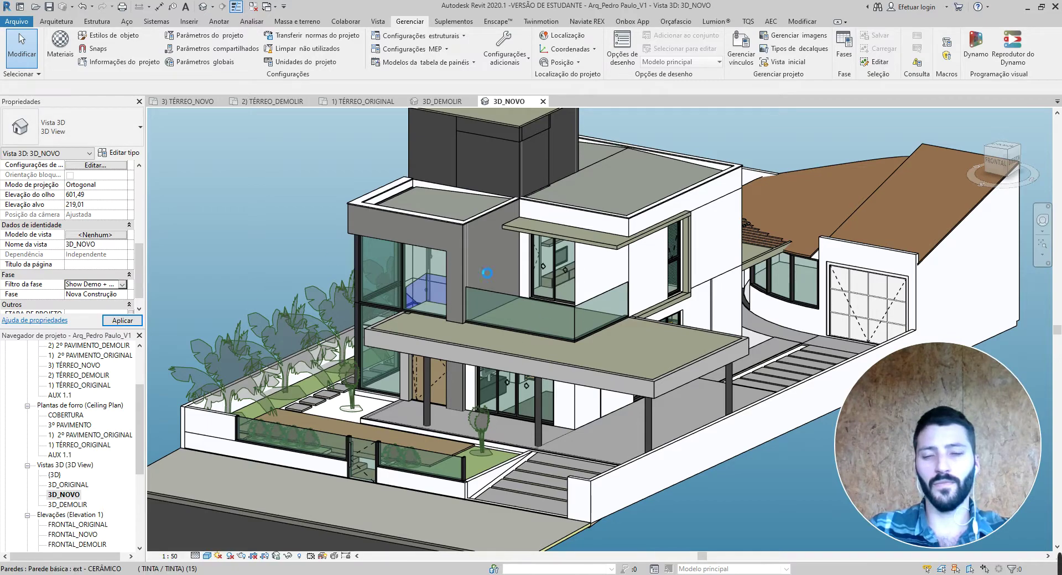
scroll(506, 303, "down", 2)
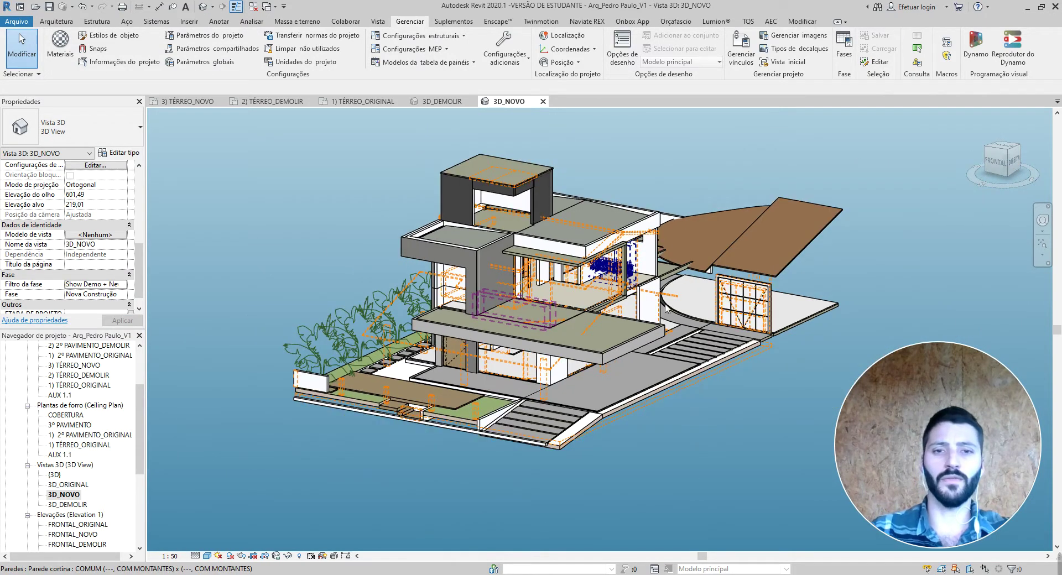
scroll(553, 304, "up", 1)
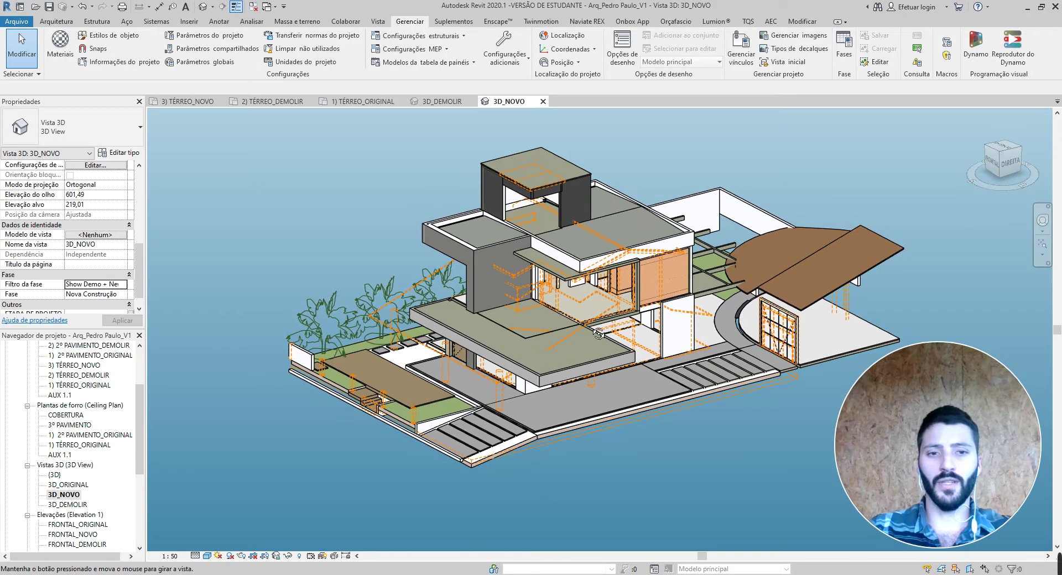
scroll(533, 299, "up", 2)
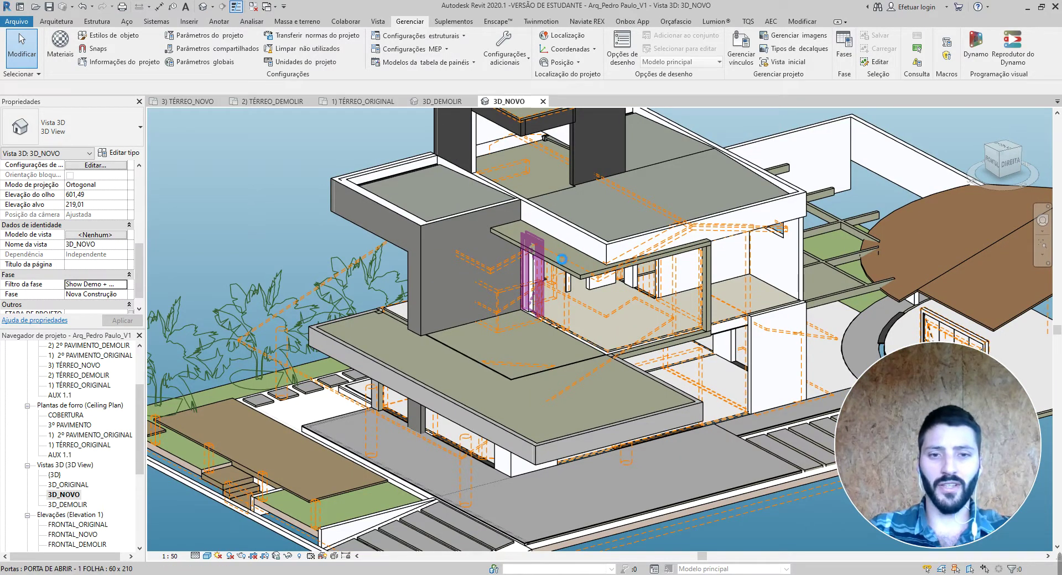
scroll(592, 194, "down", 1)
scroll(591, 176, "down", 1)
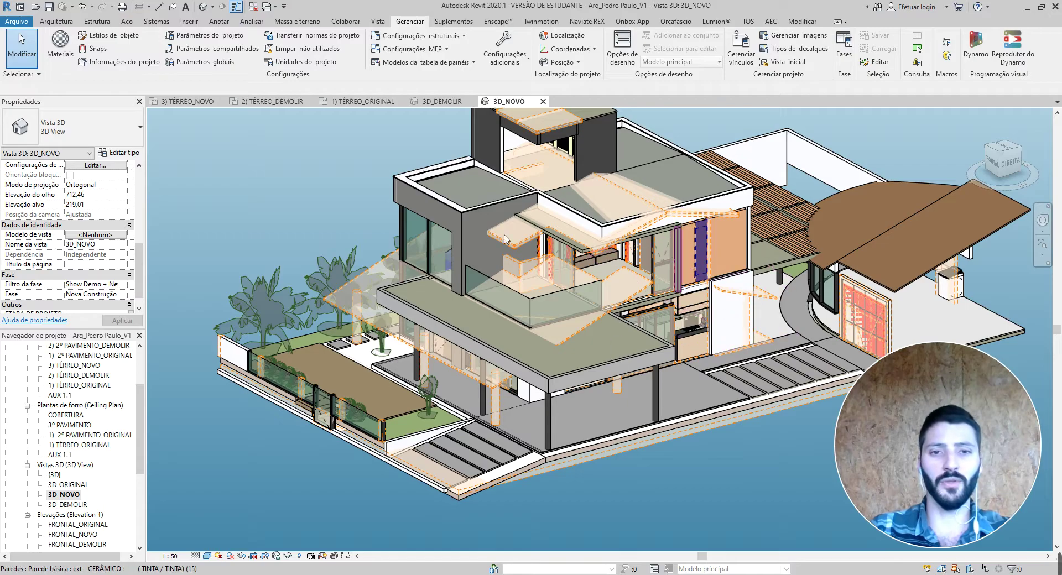
mouse_move(505, 239)
middle_mouse_down("shift")
mouse_move(477, 264)
mouse_move(608, 455)
middle_mouse_up("shift")
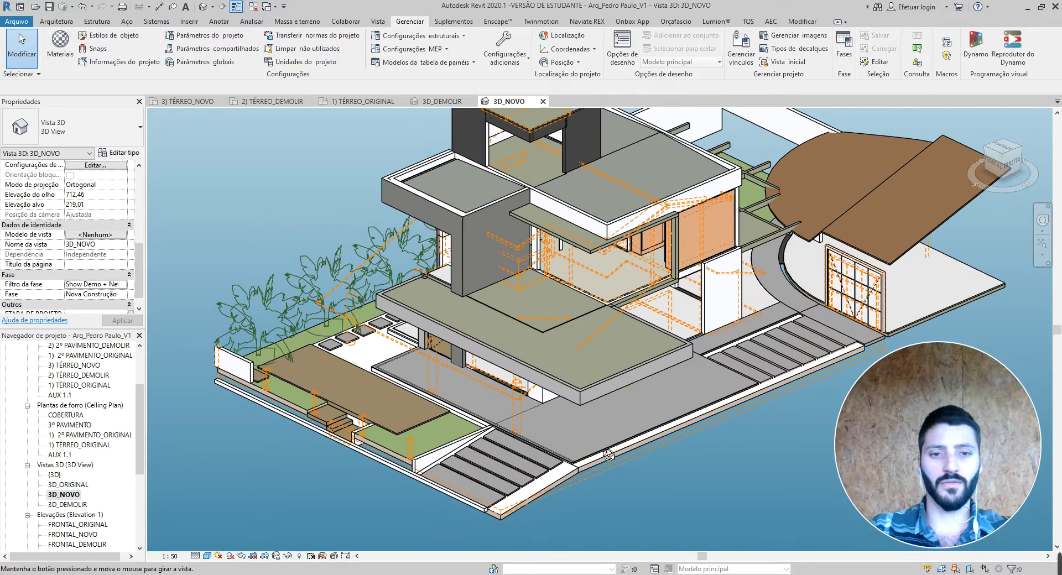
left_click(122, 284)
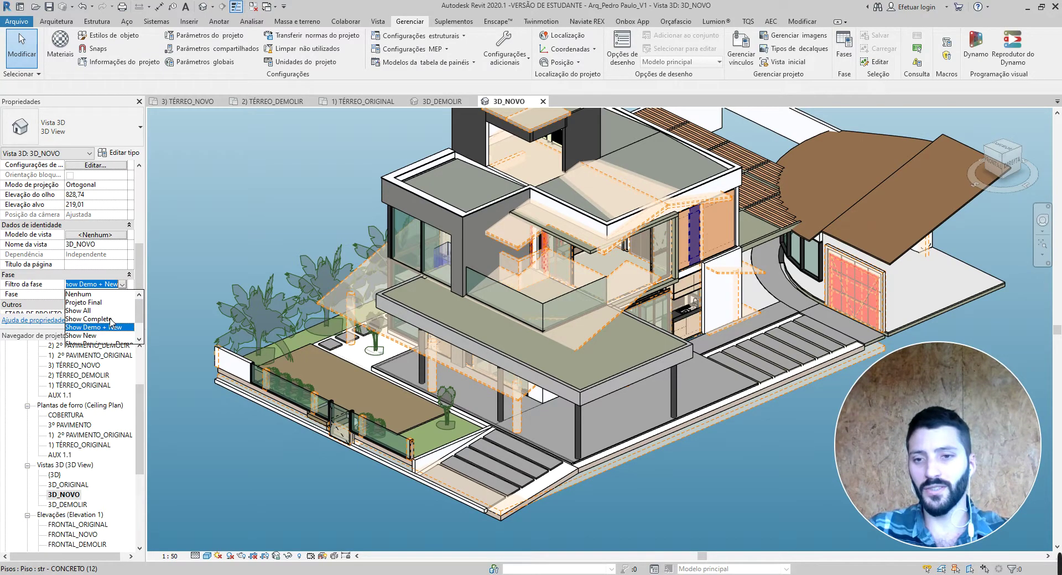
Set the 3D_NOVO phase filter back to Show Complete and reorient the model.
left_click(111, 319)
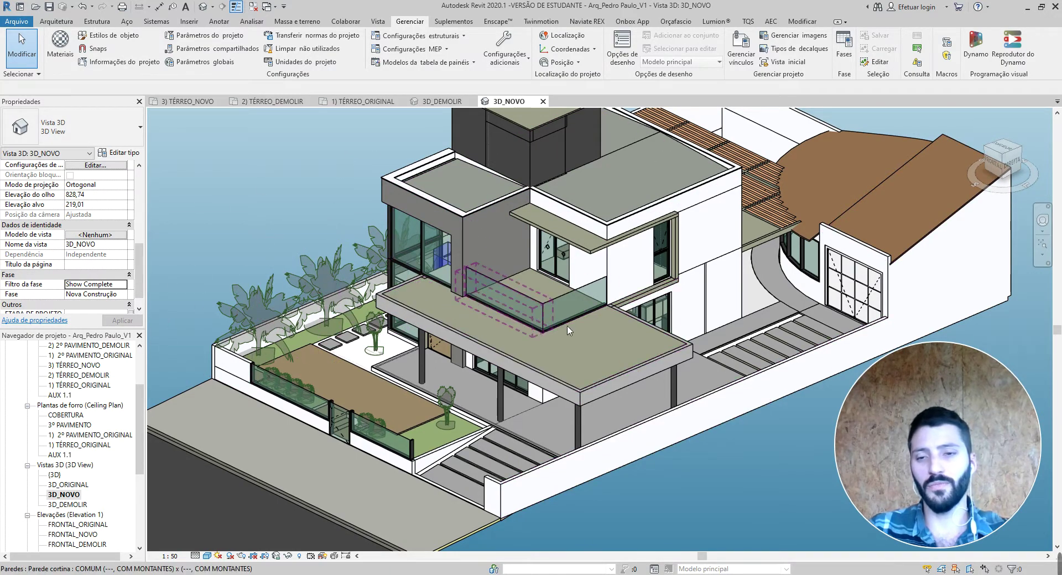
middle_click_drag(568, 331, 282, 239, "shift")
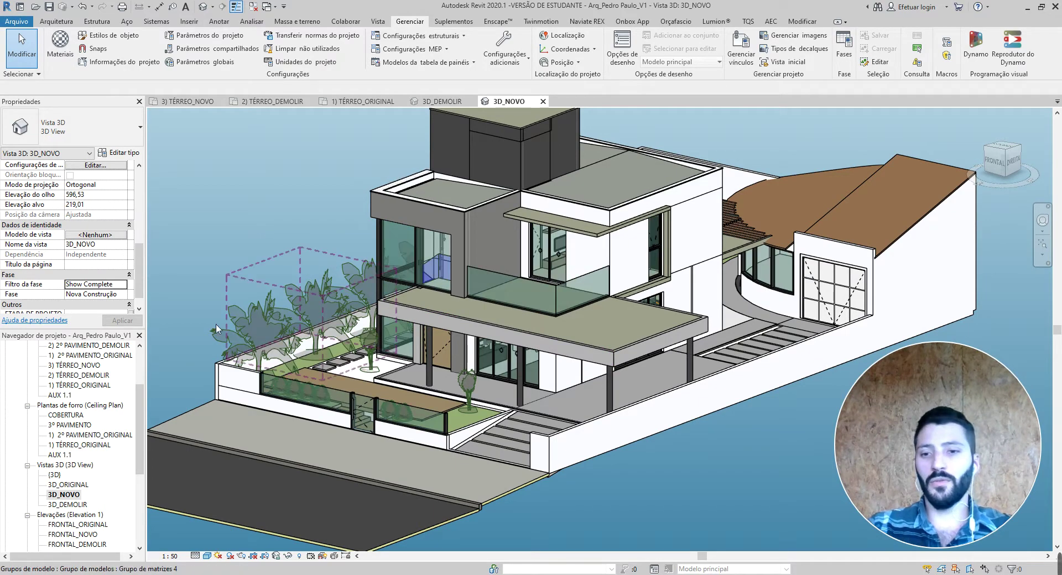
scroll(69, 457, "down", 2)
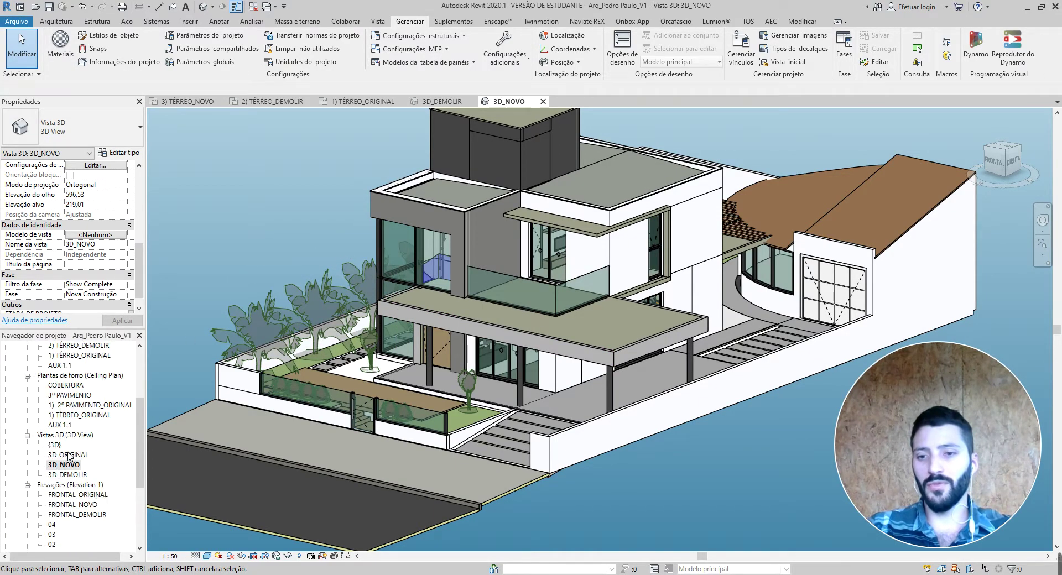
scroll(69, 457, "down", 1)
scroll(78, 449, "down", 1)
Select the FRONTAL_ORIGINAL elevation and open the Manage Links dialog.
left_click(69, 435)
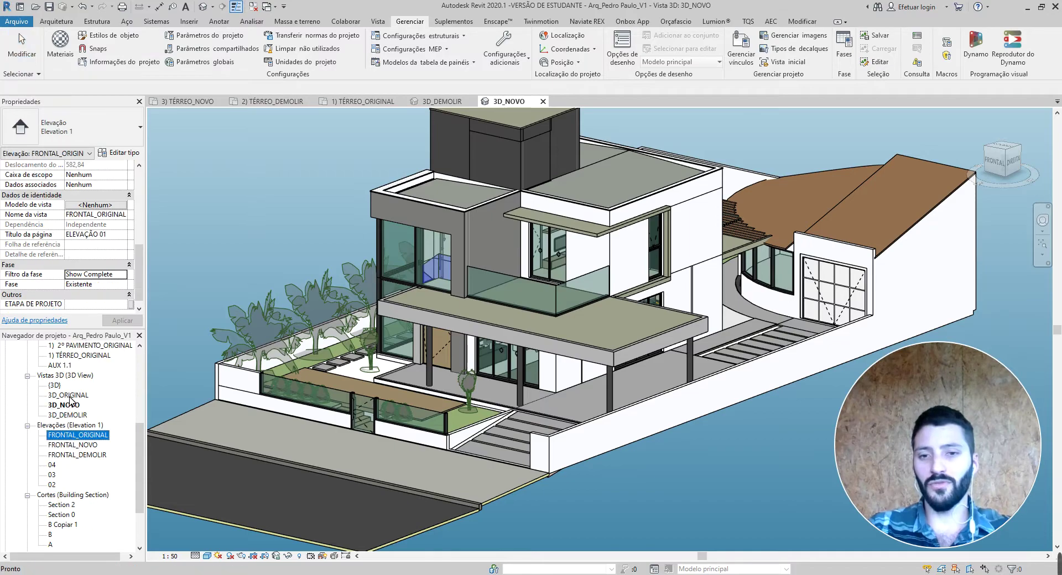
scroll(94, 433, "up", 2)
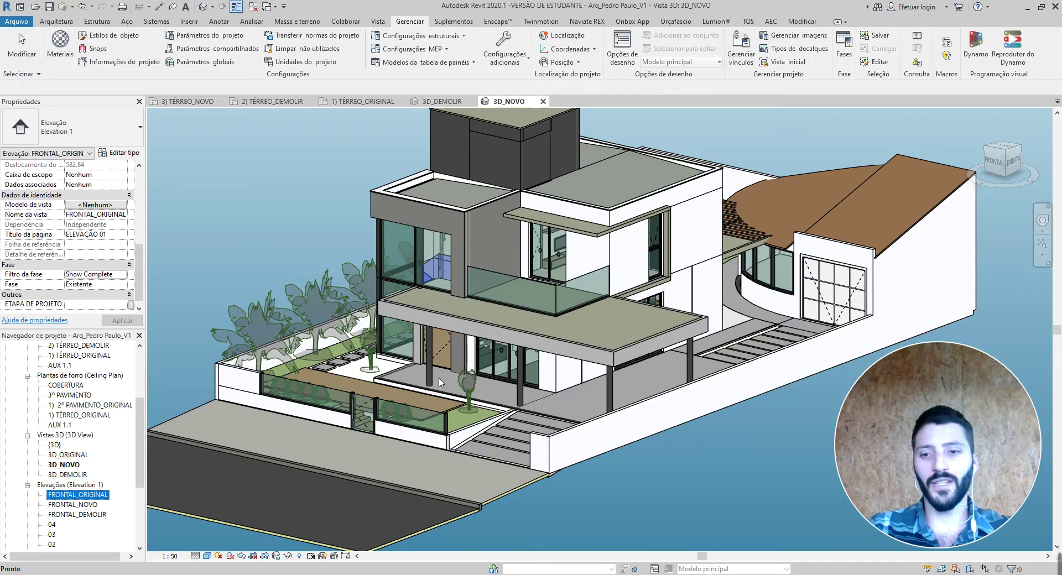
left_click(739, 54)
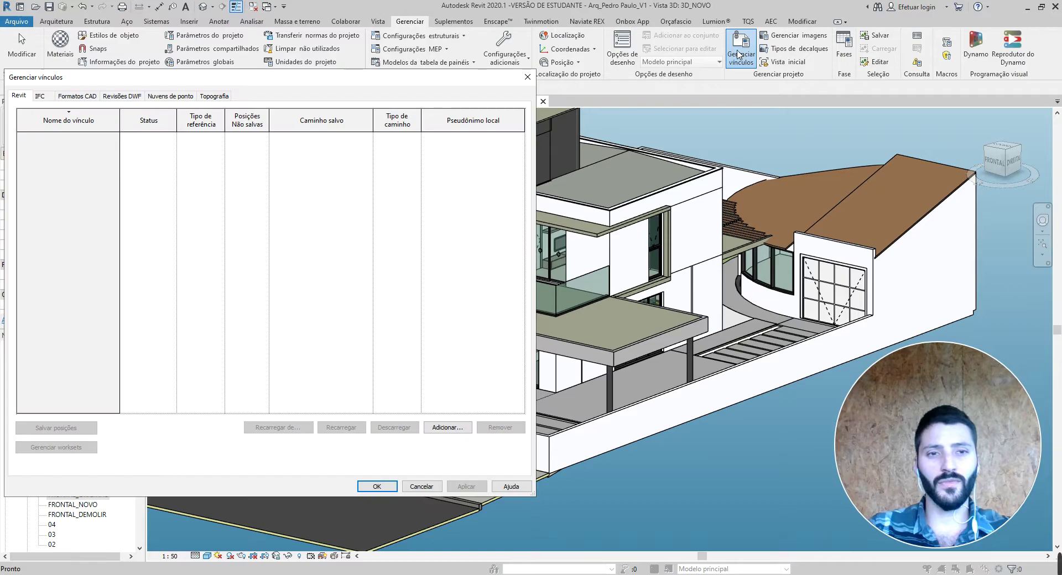
Close Manage Links and review the Demolished peach surface fill in Phase Graphic Overrides.
left_click(527, 77)
left_click(844, 47)
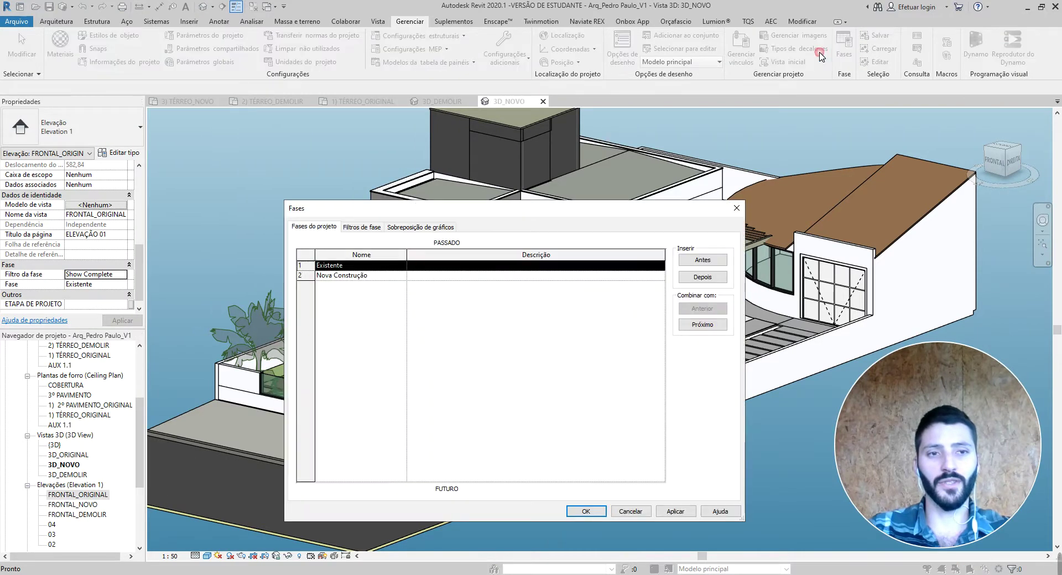
left_click(446, 228)
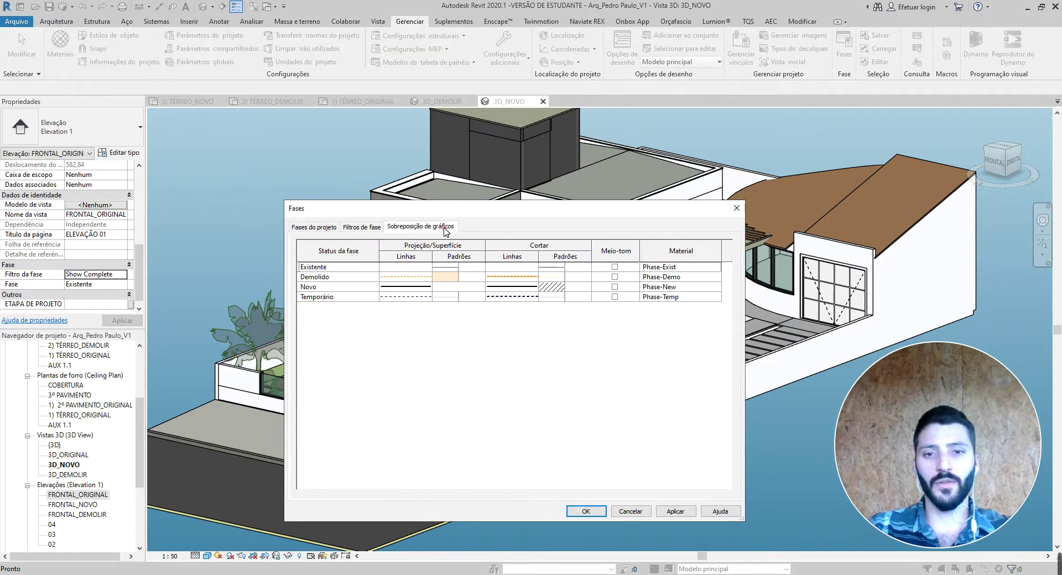
left_click(444, 279)
left_click(446, 278)
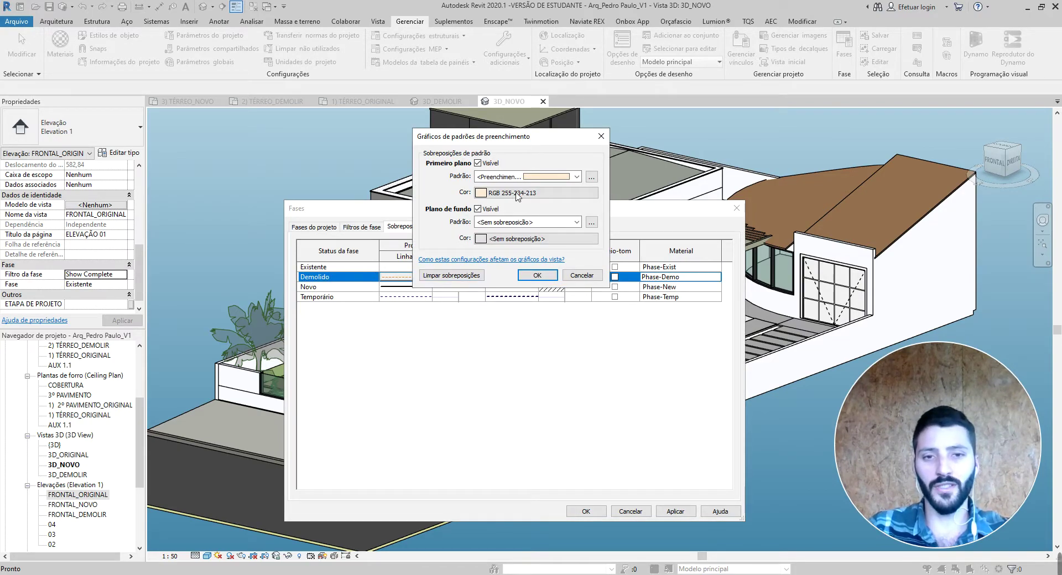
key("Return")
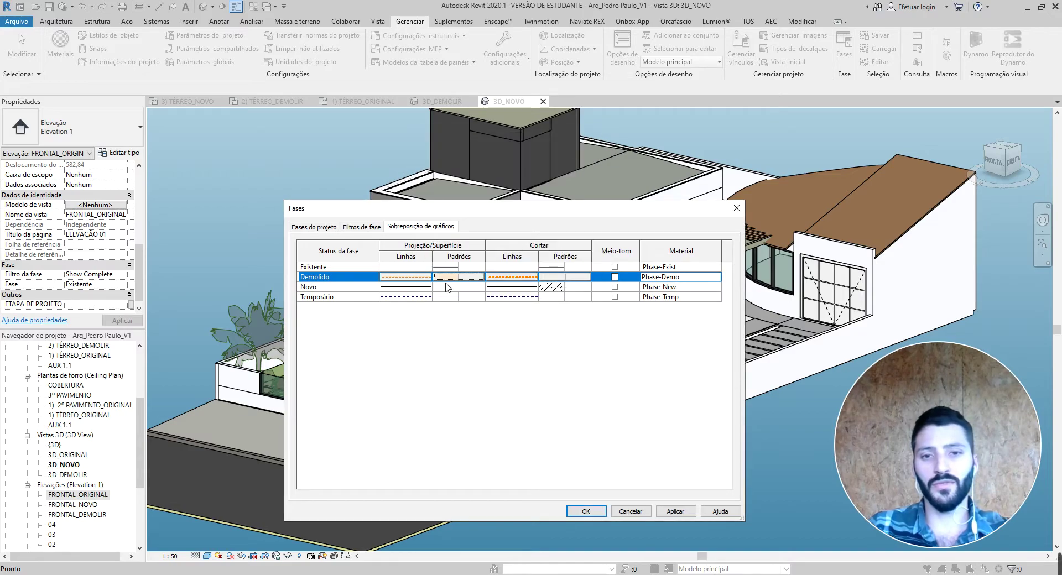
Check the Demolished cut-line override and the New row, then close Phases unchanged.
left_click(523, 277)
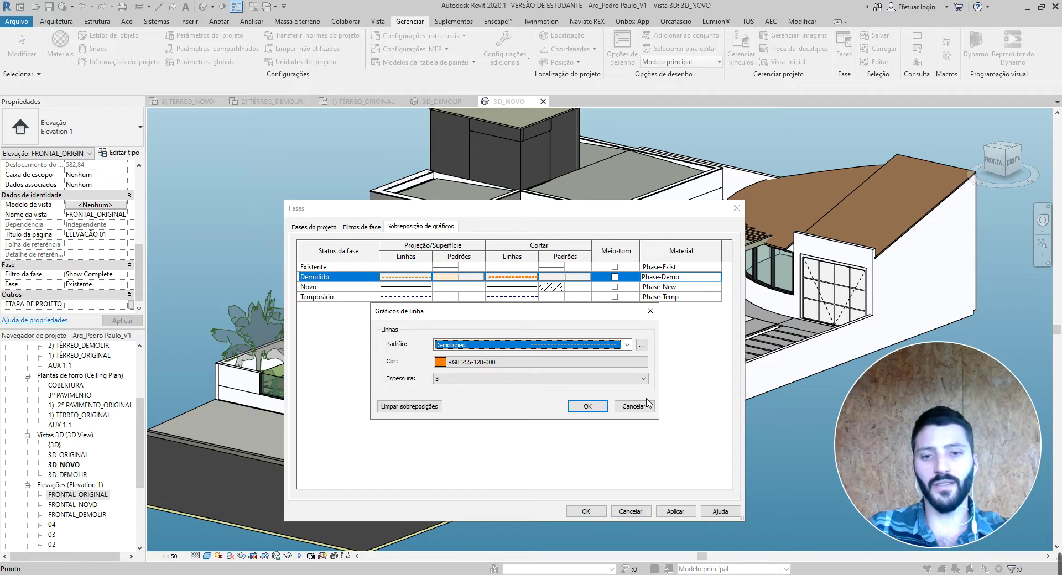
left_click(650, 311)
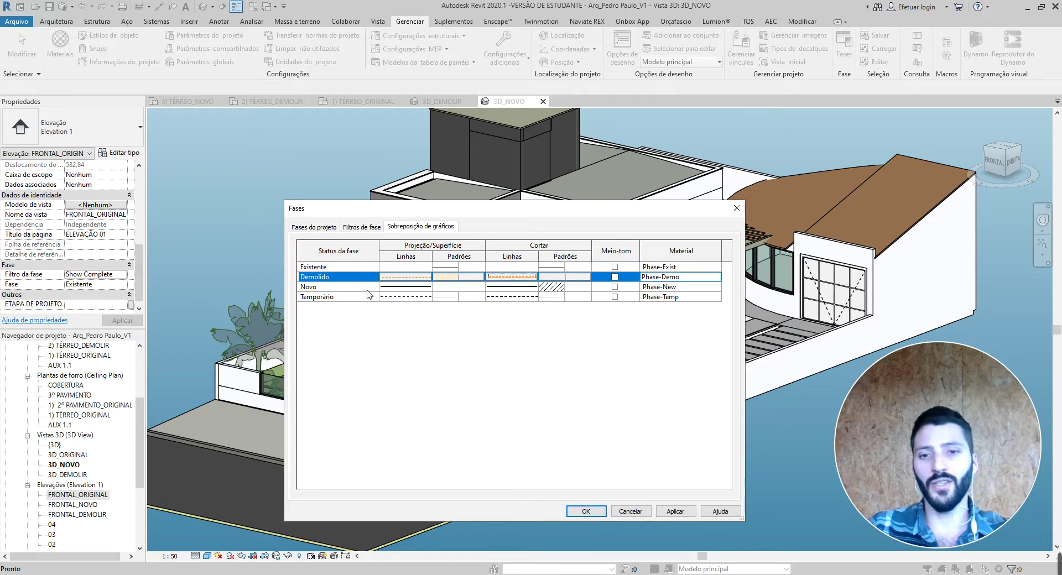
left_click(392, 287)
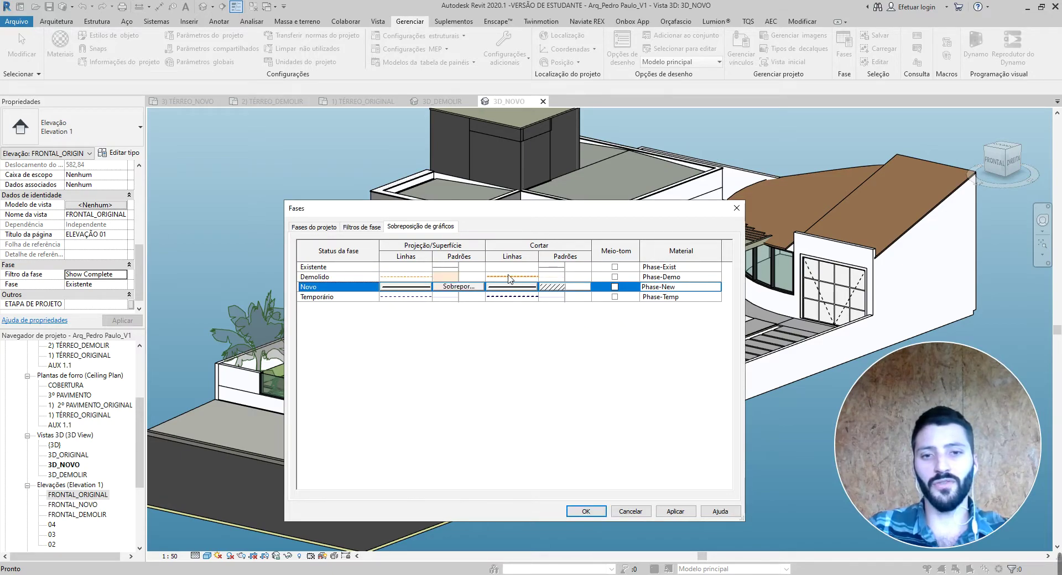
left_click(736, 208)
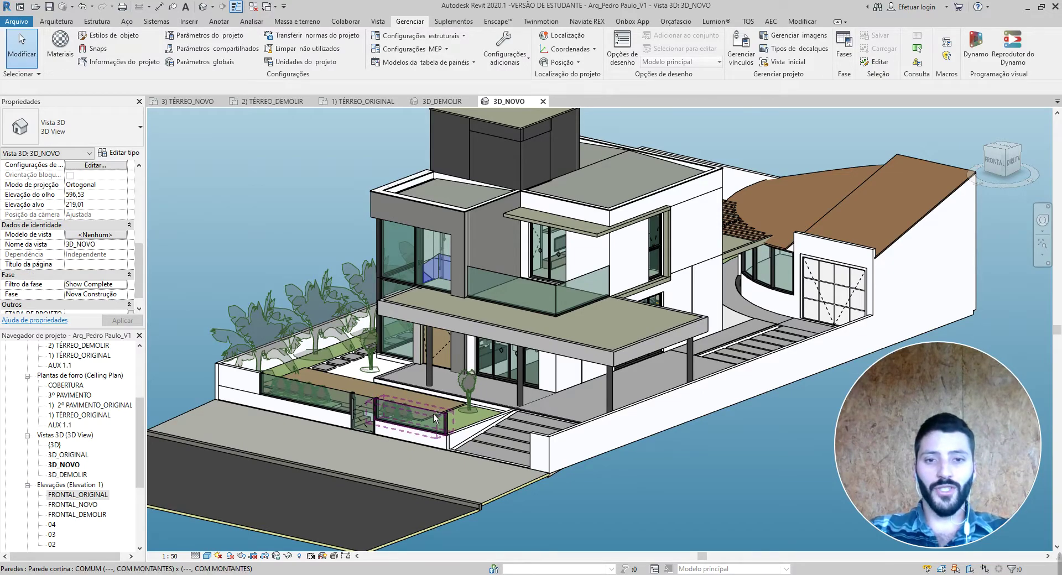
middle_click_drag(433, 413, 570, 423, "shift")
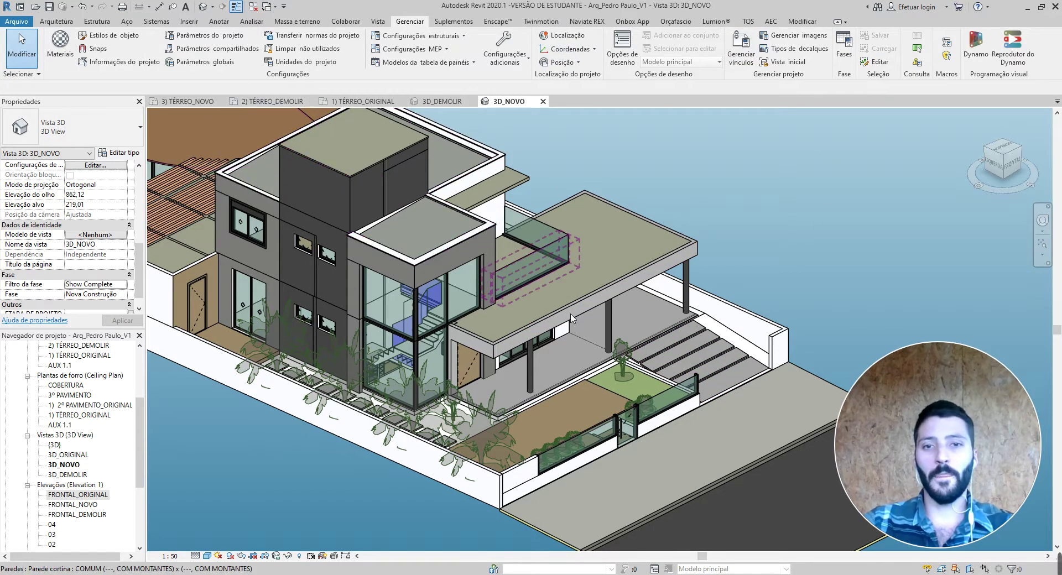
middle_click_drag(354, 309, 451, 332, "shift")
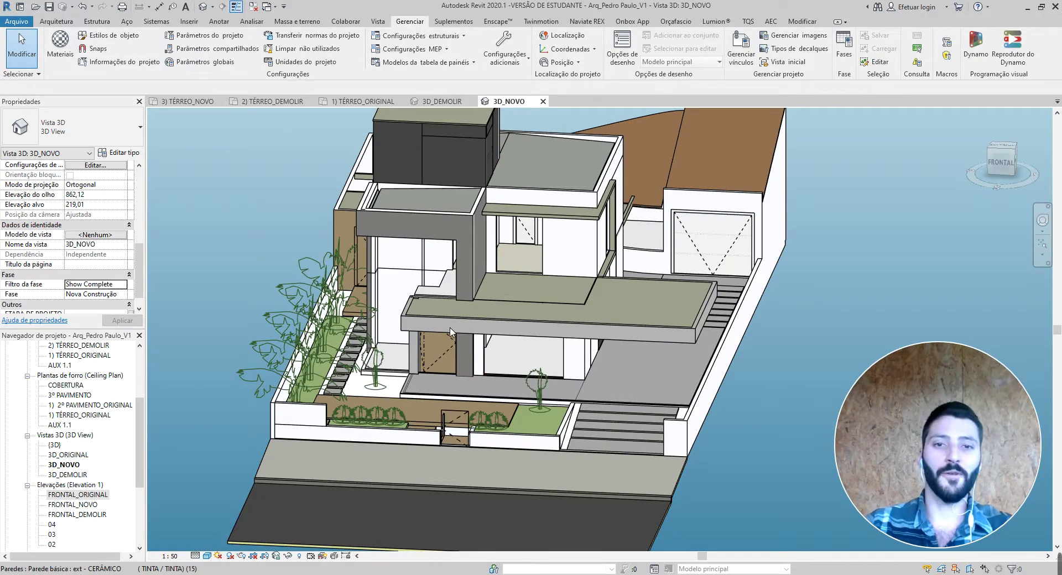